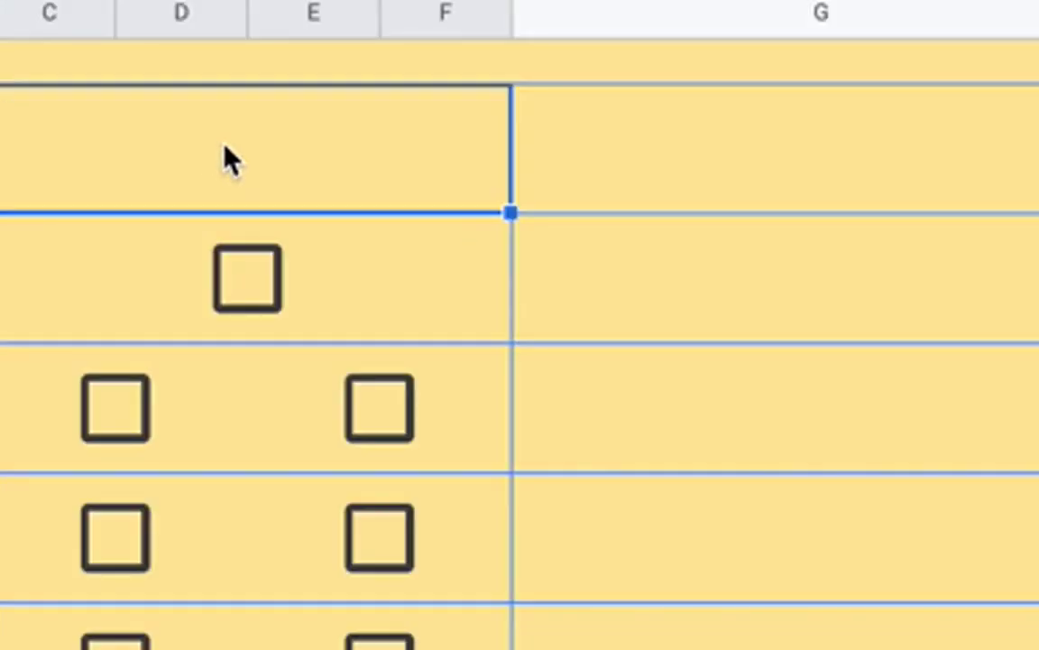
Enter "Hi" in the ISBLANK() row's input cell and tick the checkbox in the Checkbox row.
double_click(365, 180)
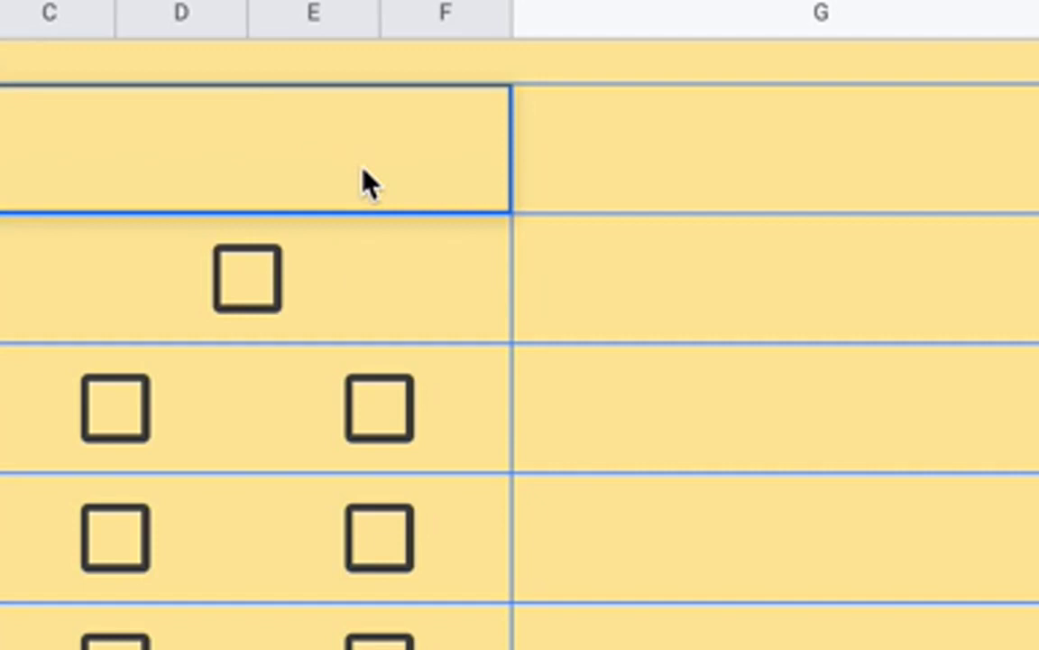
type("Hi")
key("Return")
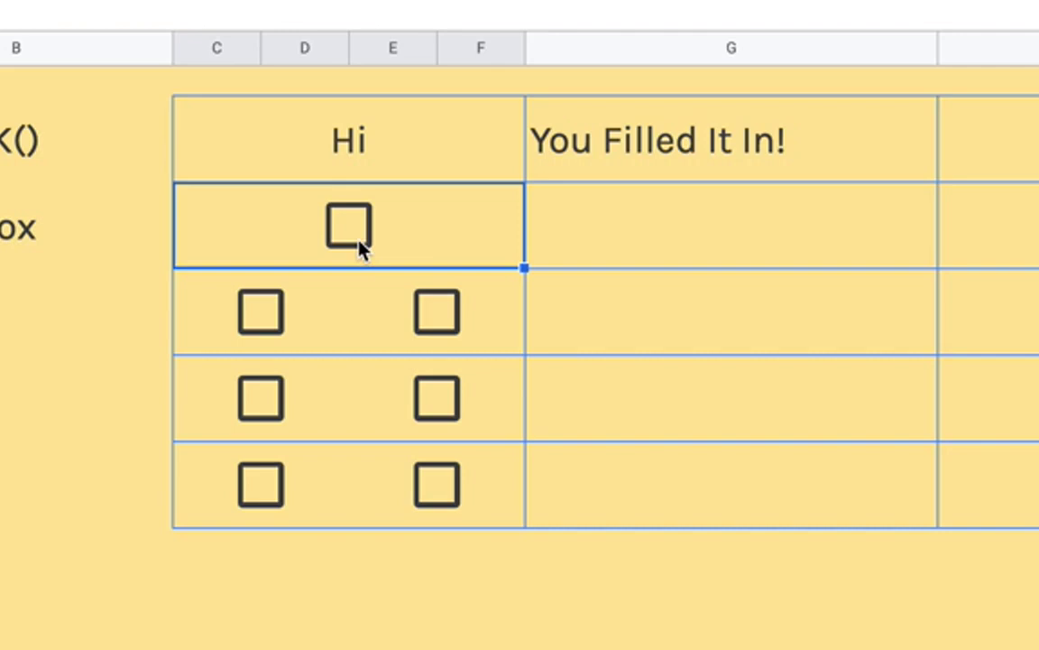
left_click(358, 227)
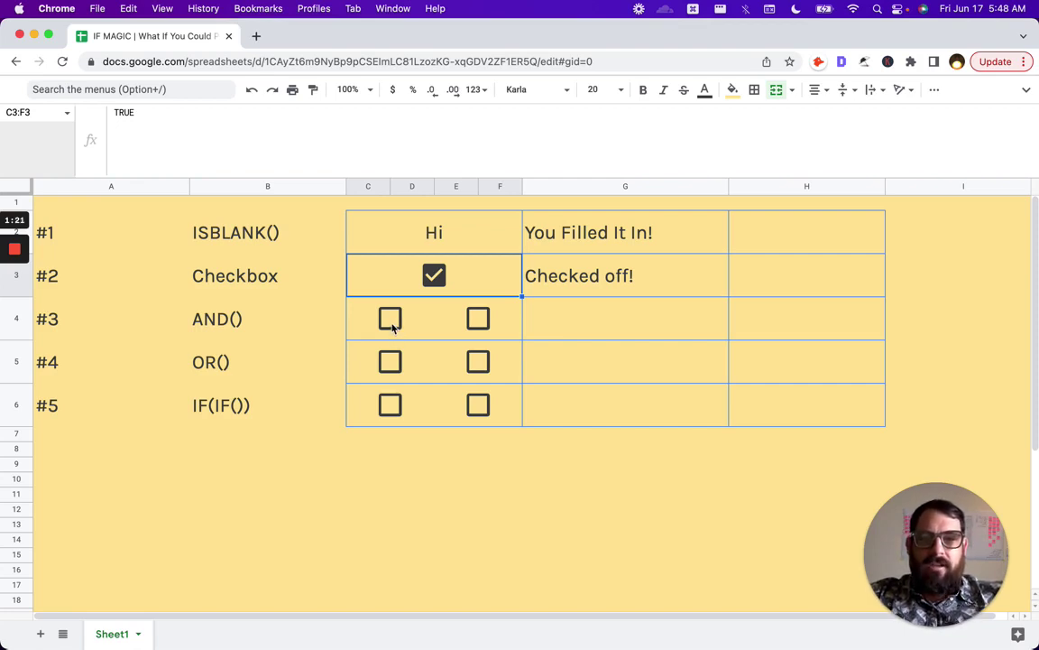
Tick both checkboxes in the AND() row and both checkboxes in the OR() row.
left_click(392, 327)
left_click(478, 327)
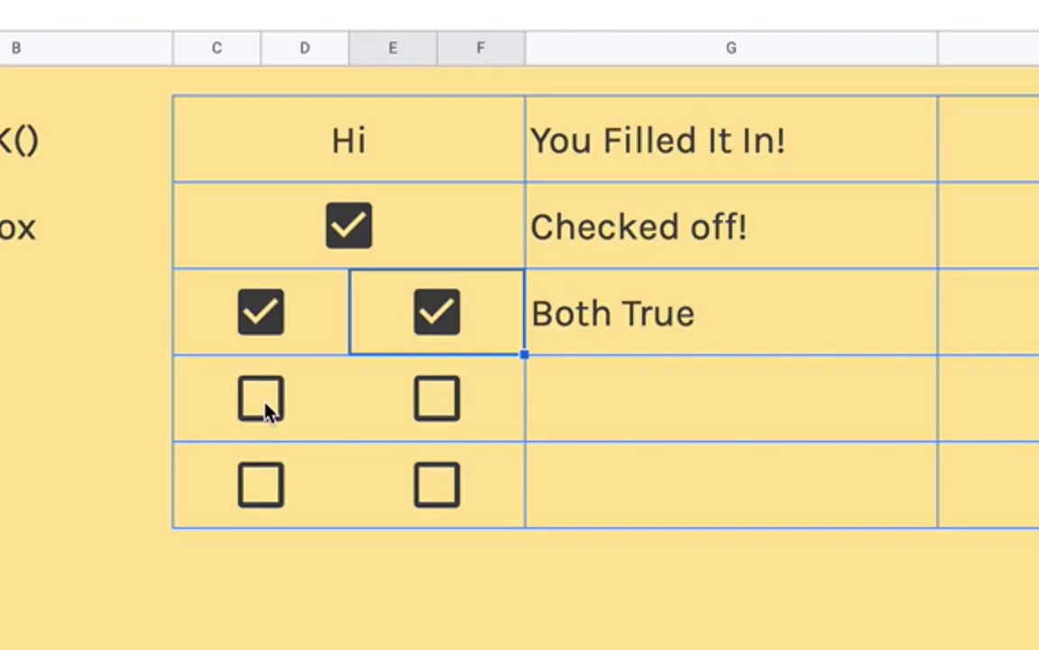
left_click(392, 365)
left_click(267, 406)
left_click(431, 406)
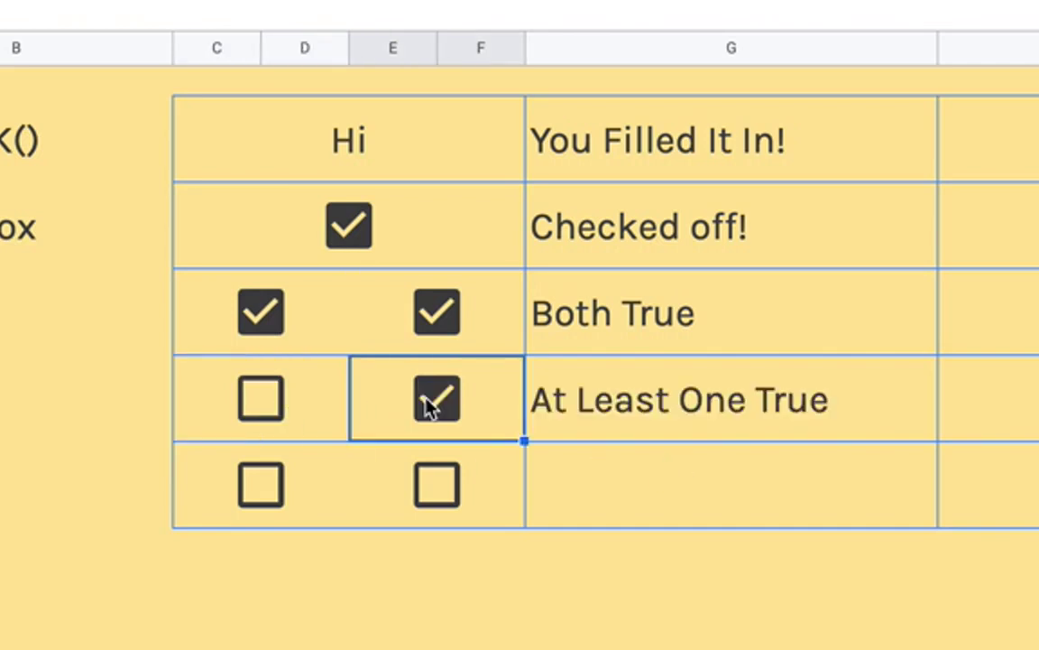
left_click(252, 401)
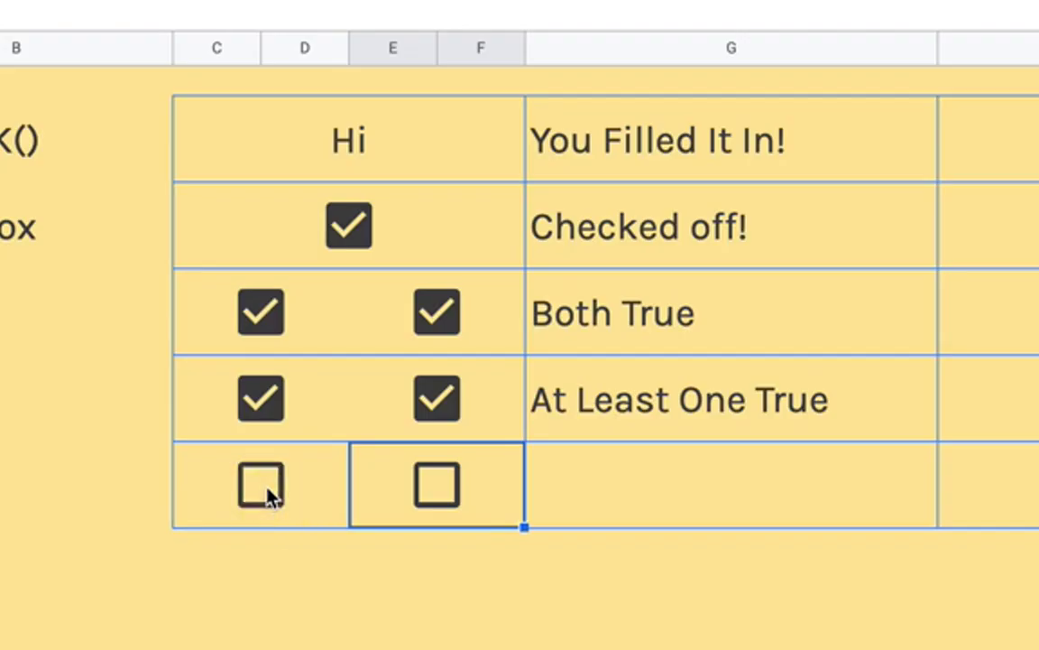
Tick both checkboxes in the IF(IF()) row, testing it once with the first one unticked.
left_click(392, 408)
left_click(437, 487)
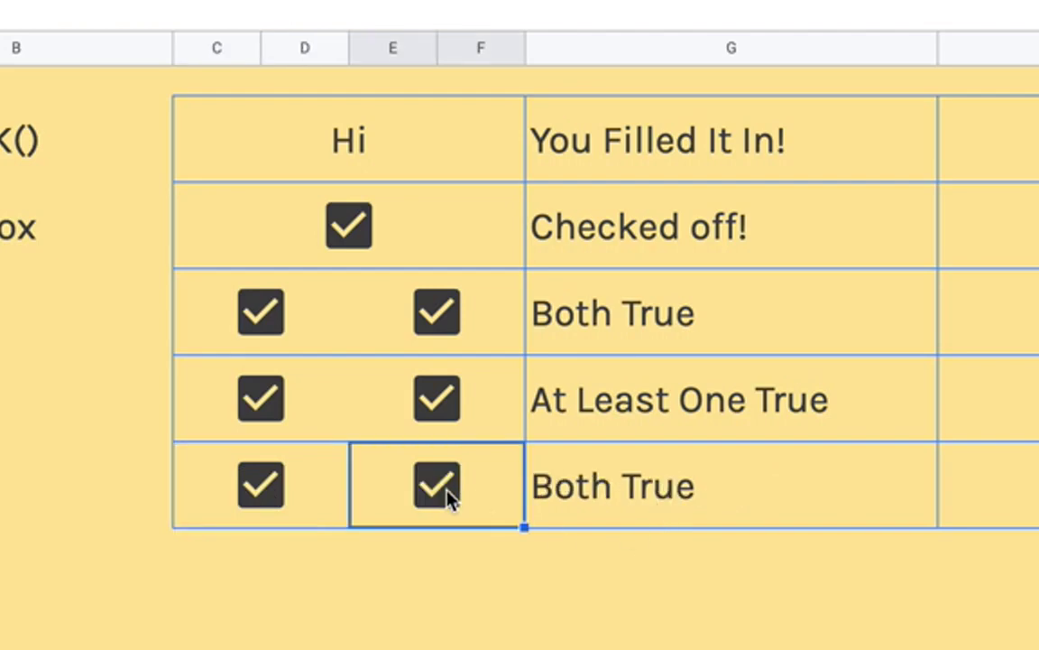
left_click(264, 489)
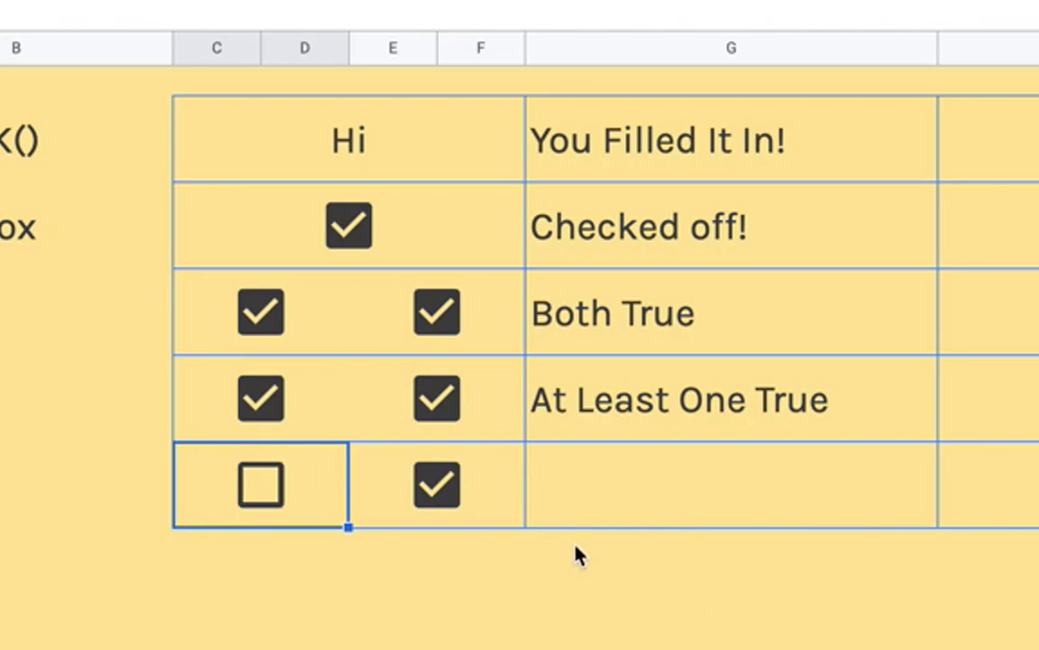
left_click(440, 495)
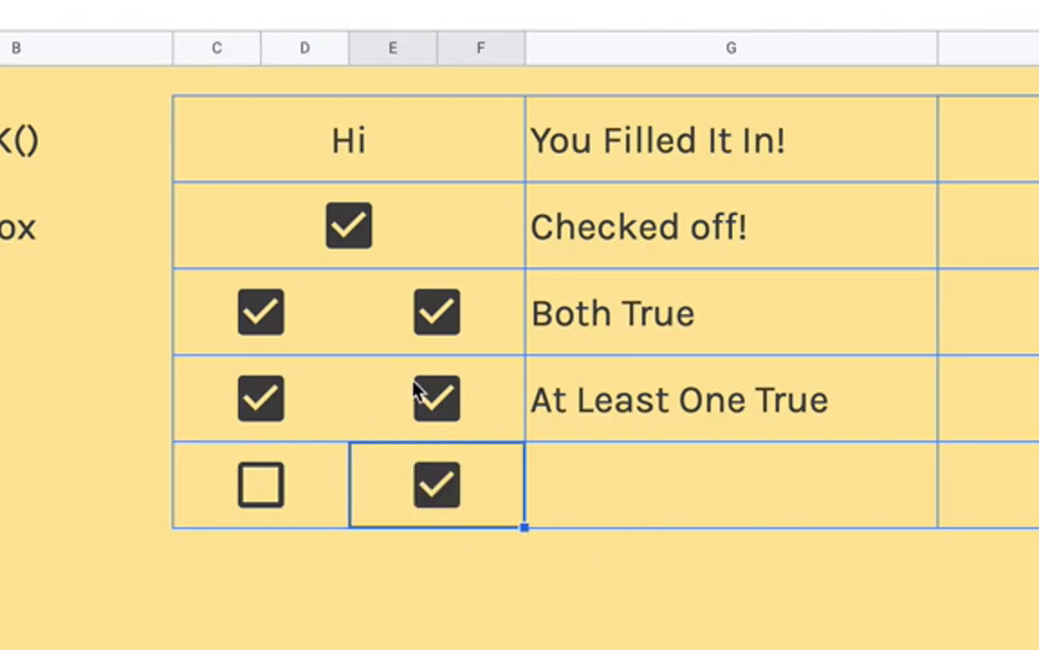
left_click(262, 493)
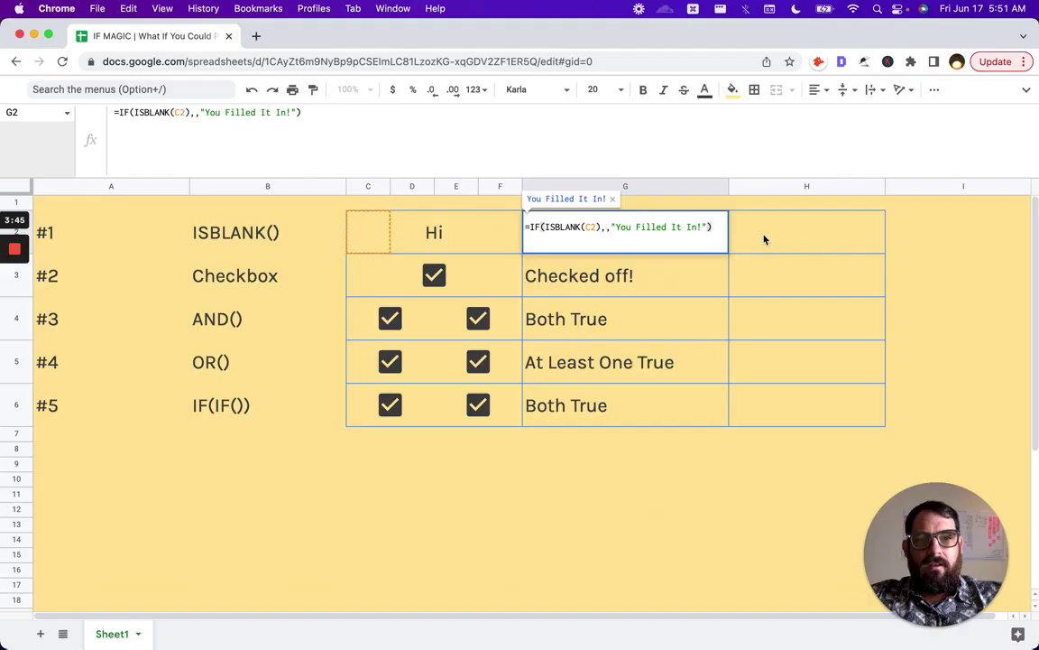
Begin a formula in H2 with =IF(ISBLANK(C2),, leaving the value-if-true argument empty.
left_click(764, 234)
type("=IF")
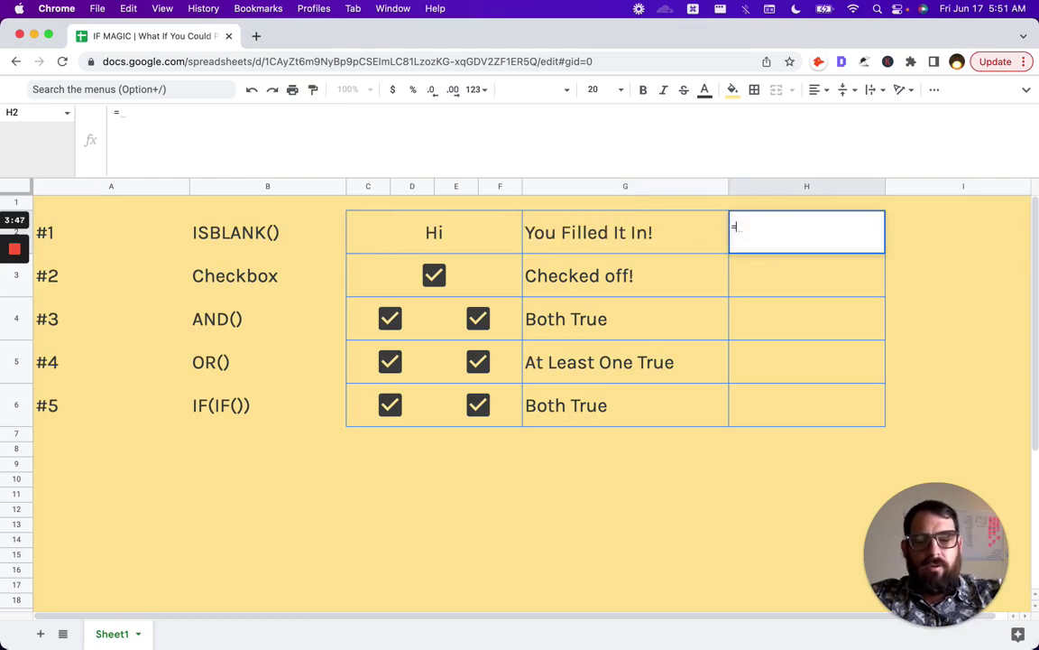
type("(")
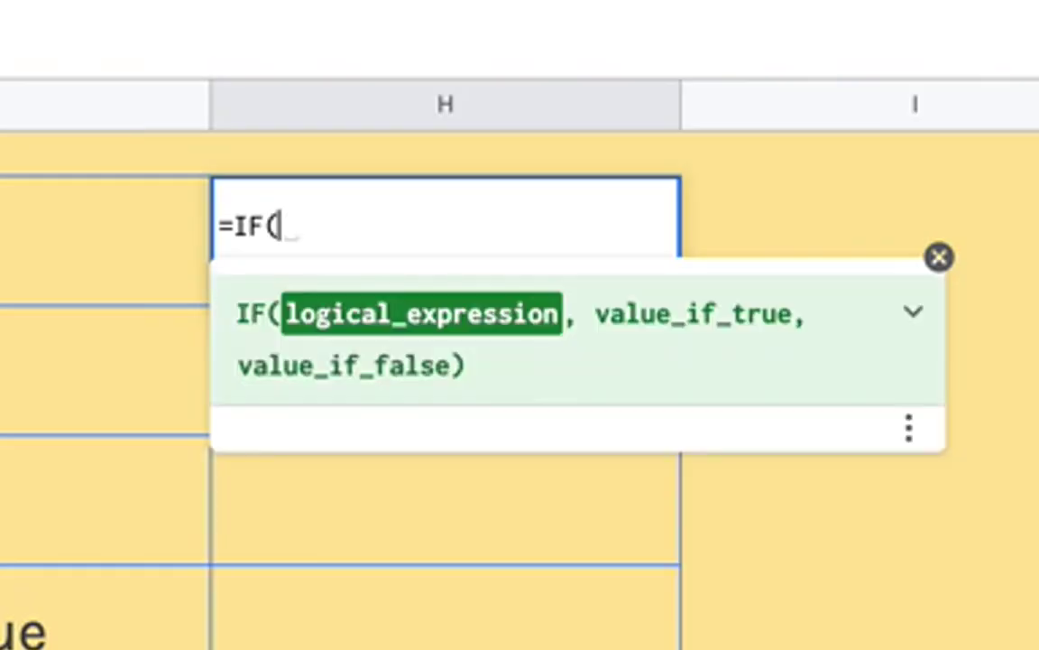
type("ISB")
key("Tab")
type("C2")
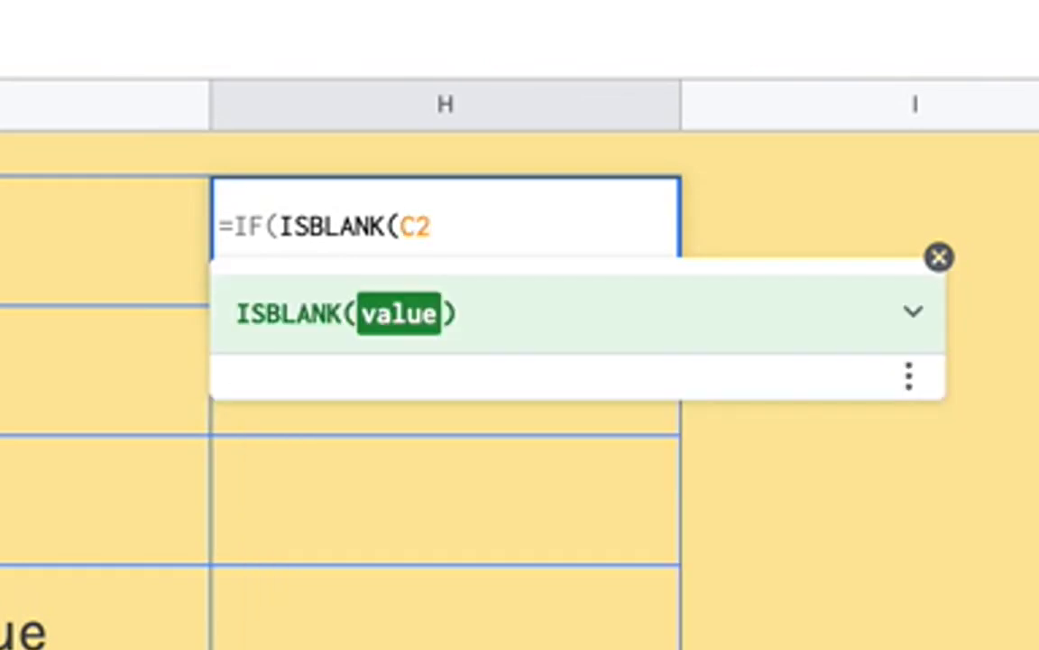
type(")")
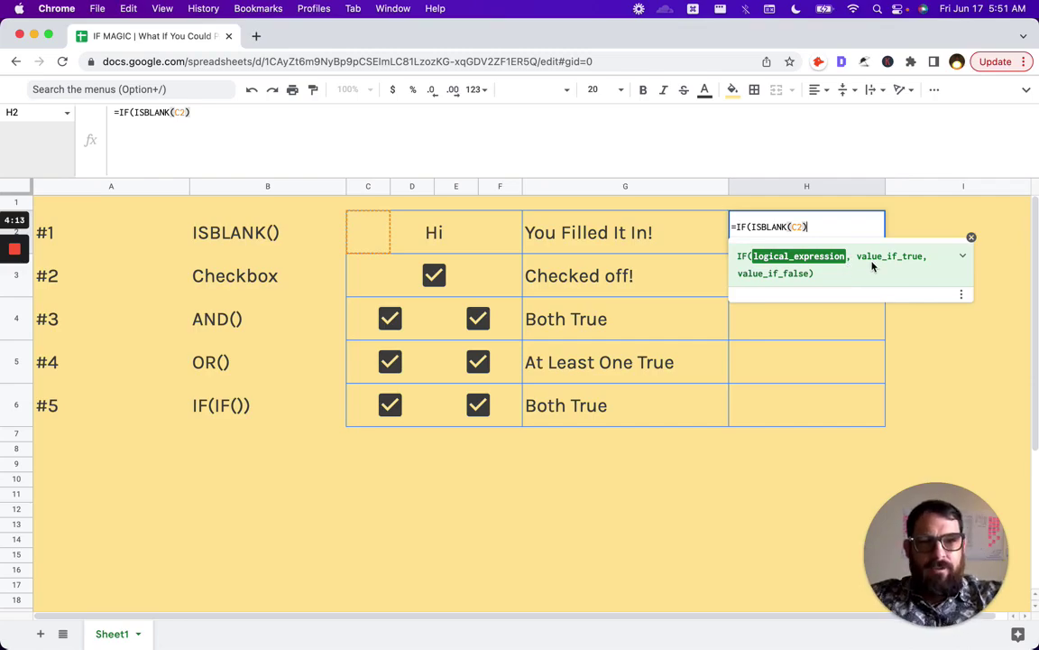
type(",")
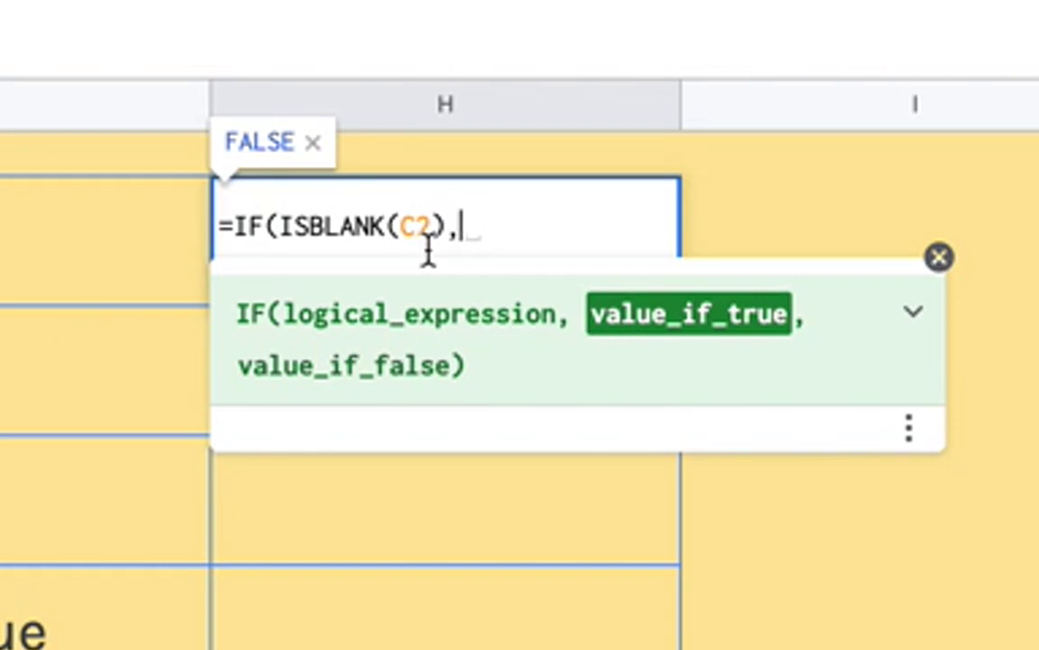
type(",")
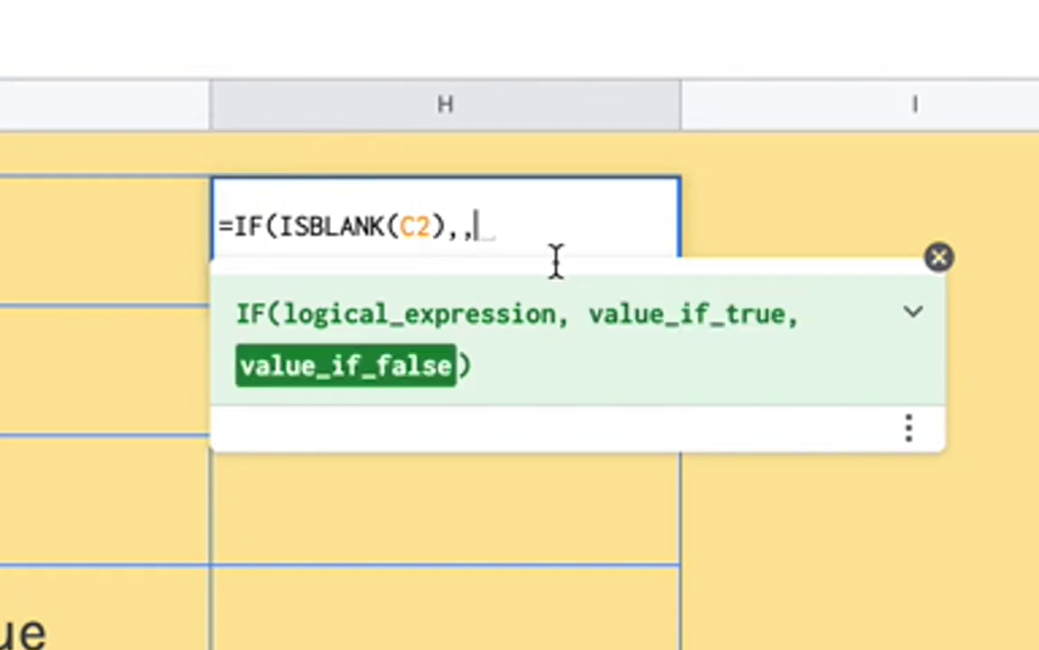
Try an empty text string "" as the value-if-true argument of the H2 formula.
left_click(468, 226)
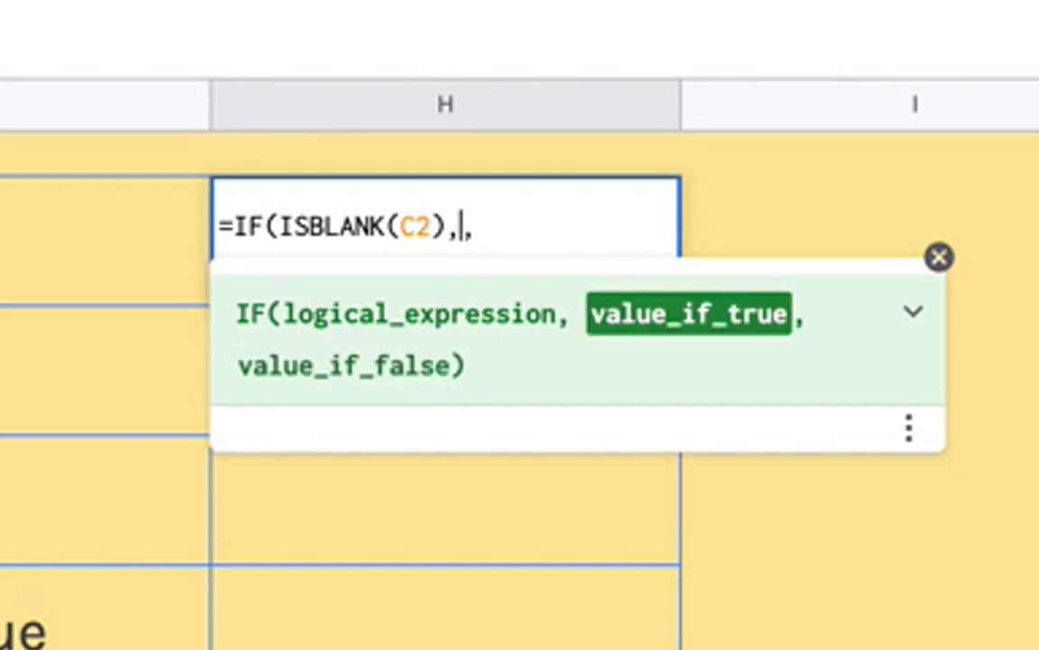
type("\"\"")
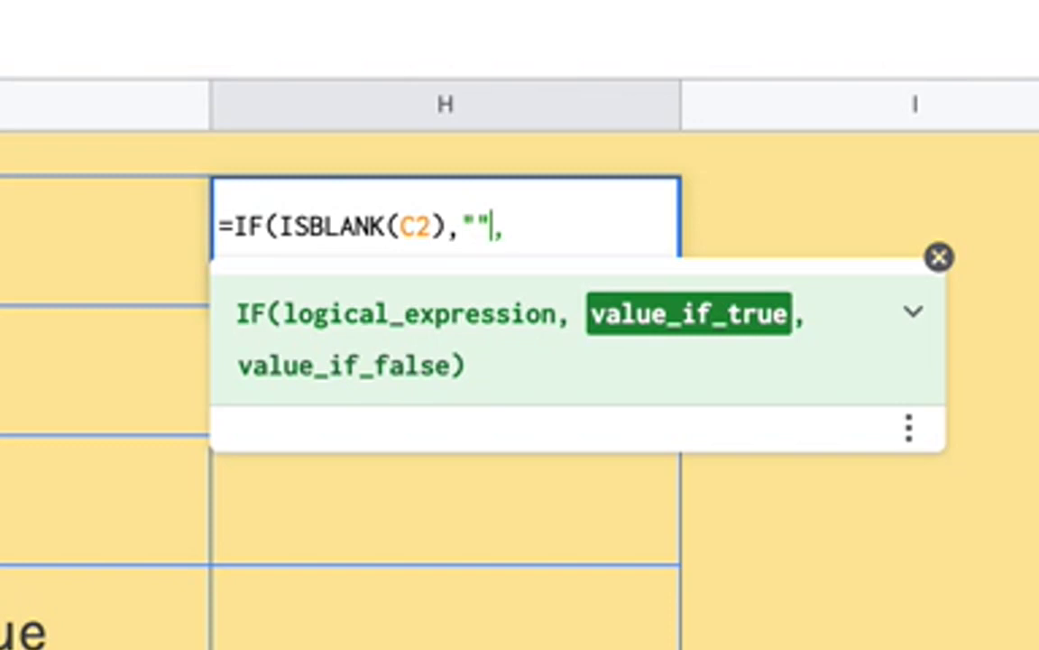
key("BackSpace")
key("BackSpace")
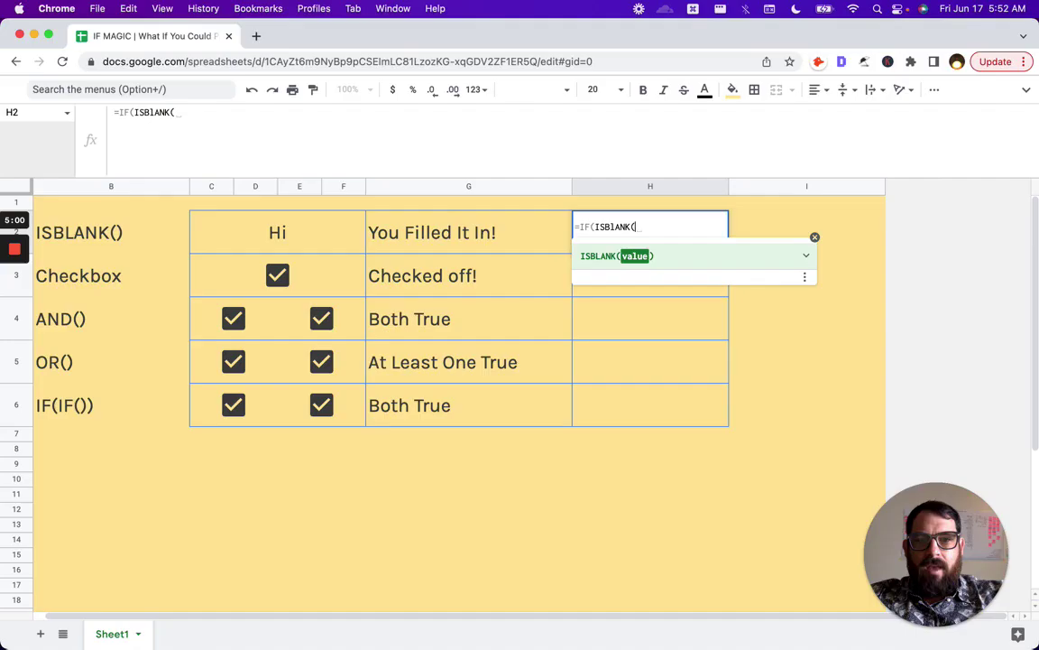
Complete the H2 formula as =IF(ISBLANK(C2),,"Hey Message Here!").
type("C2),,")
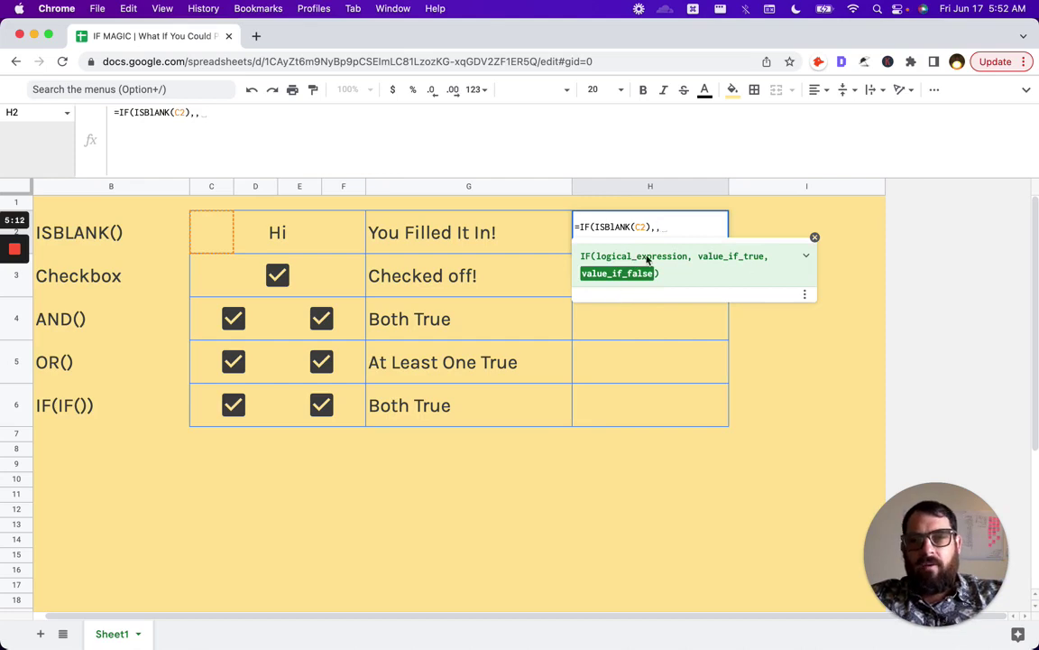
left_click_drag(593, 227, 657, 228)
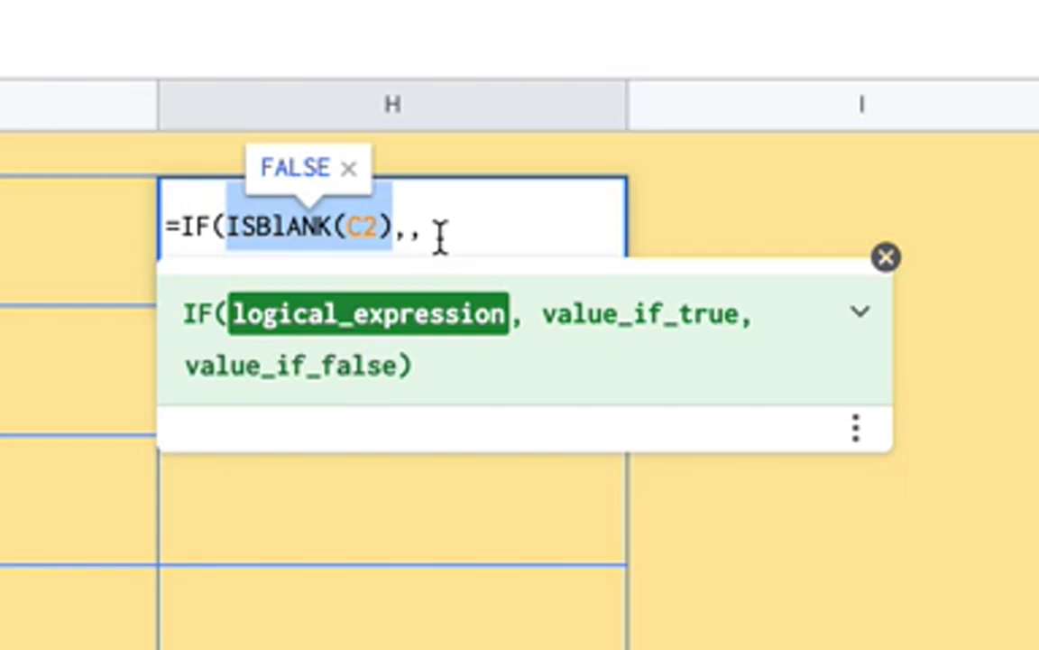
left_click(439, 235)
type("\"Hey ")
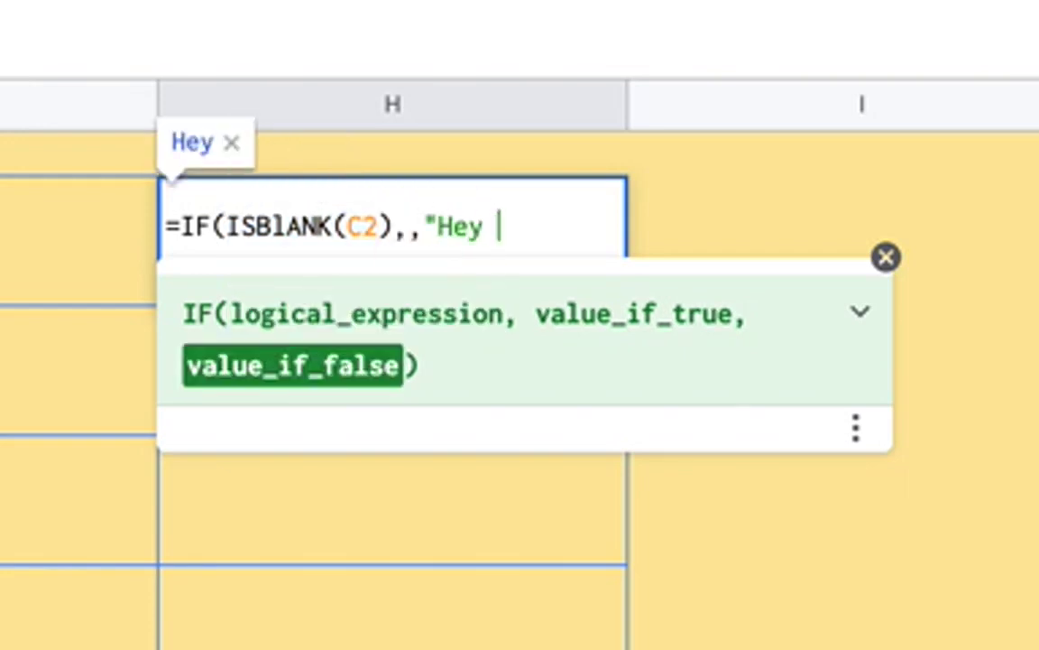
type("Mes")
Clear the "Hi" text from the ISBLANK() row's input cell to test the H2 formula.
left_click(246, 239)
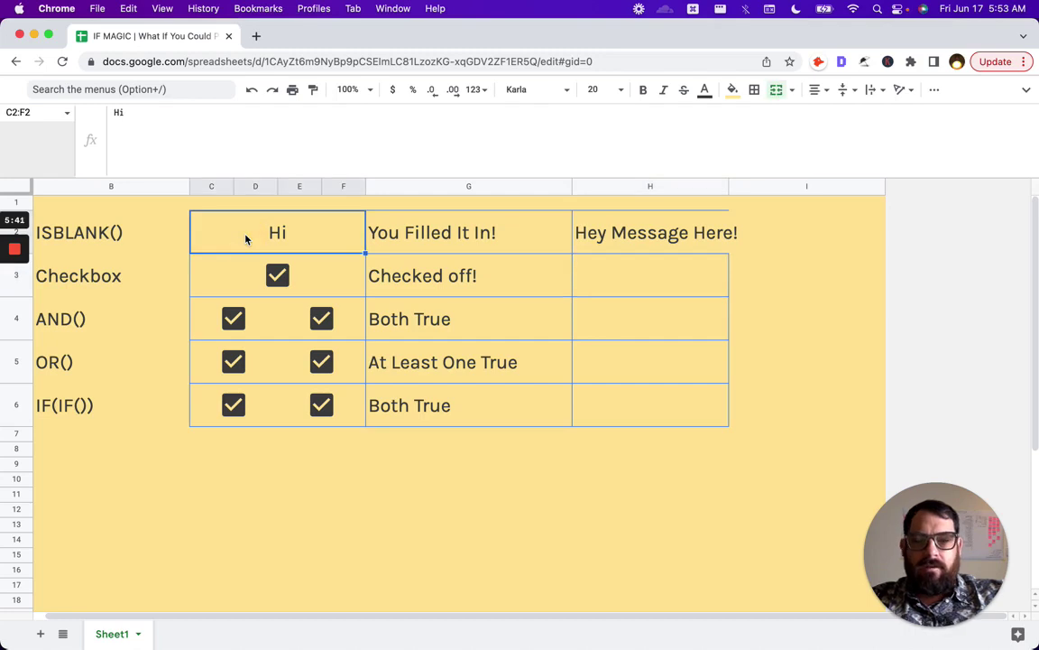
key("BackSpace")
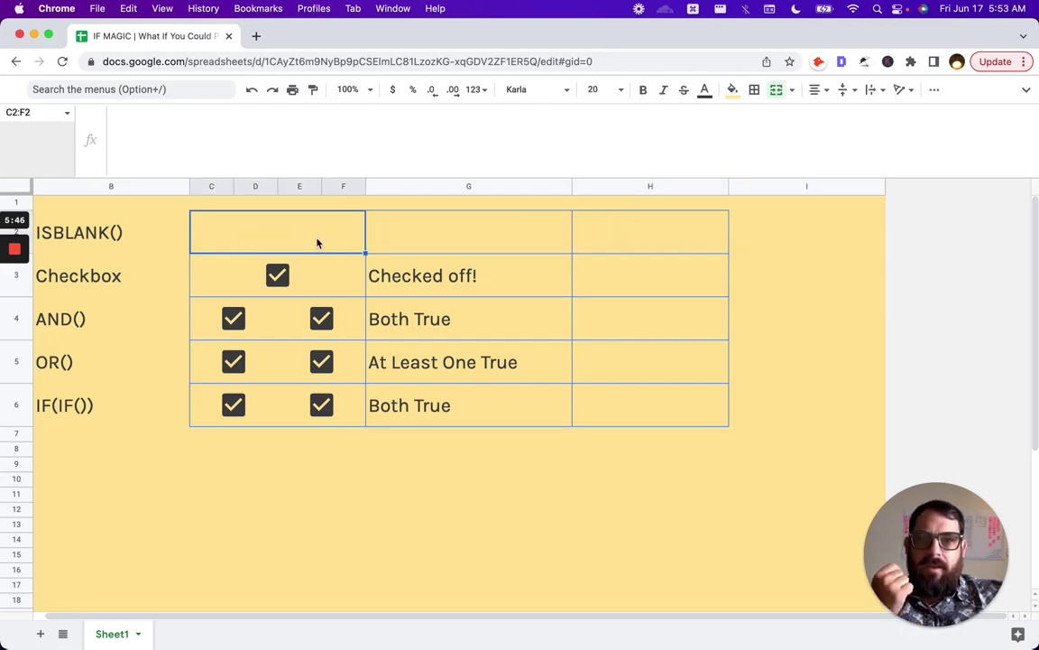
key("Return")
key("Return")
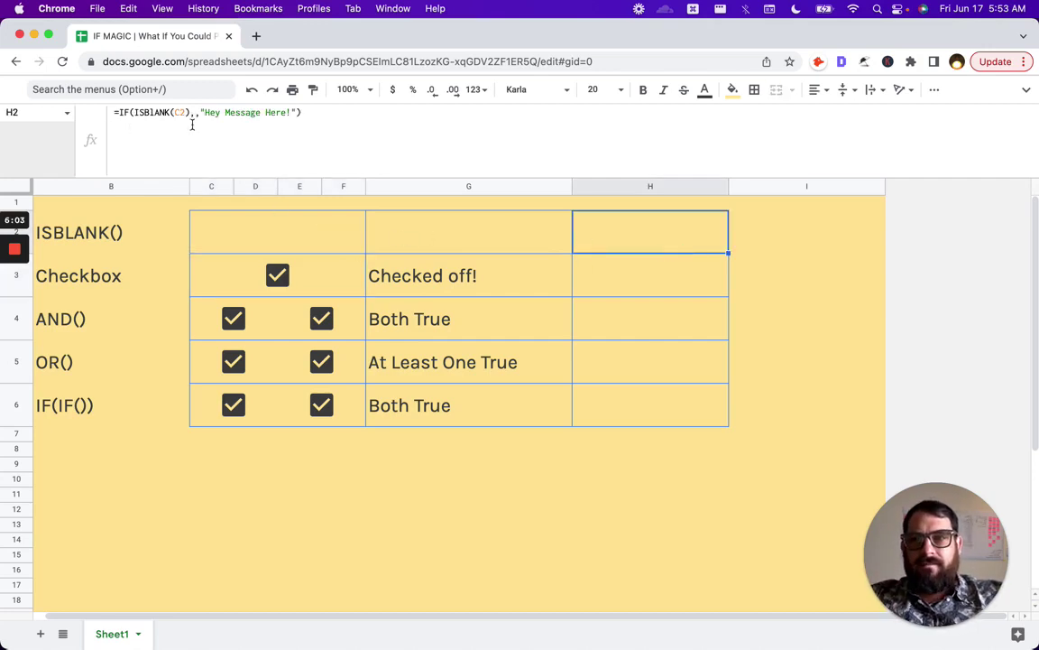
Untick and re-tick the checkbox in the Checkbox row to check its FALSE and TRUE values.
left_click(278, 277)
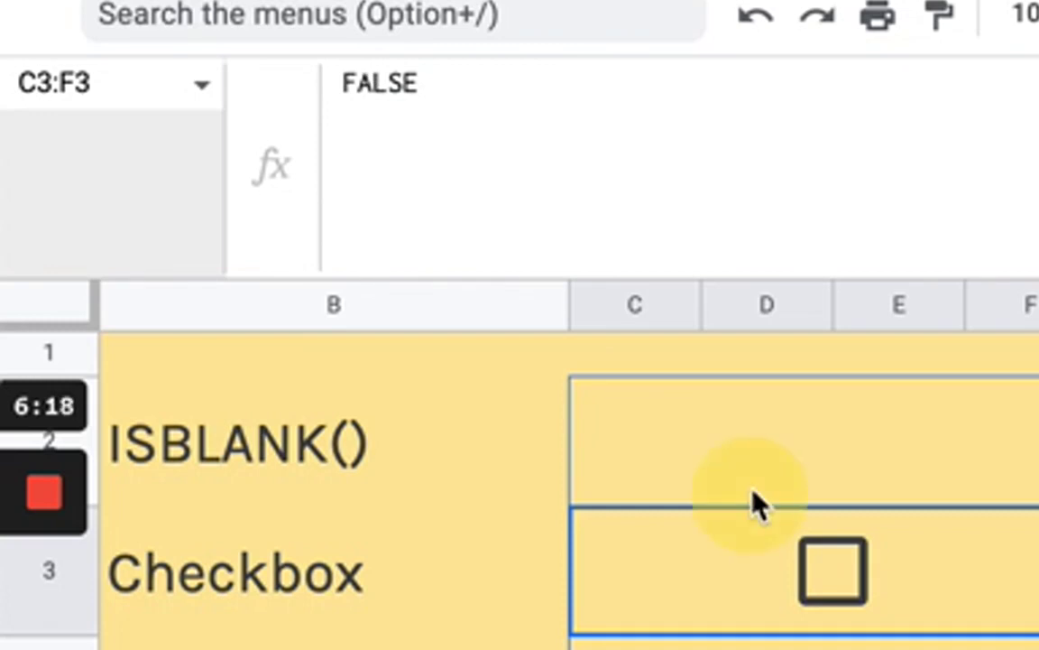
left_click(832, 570)
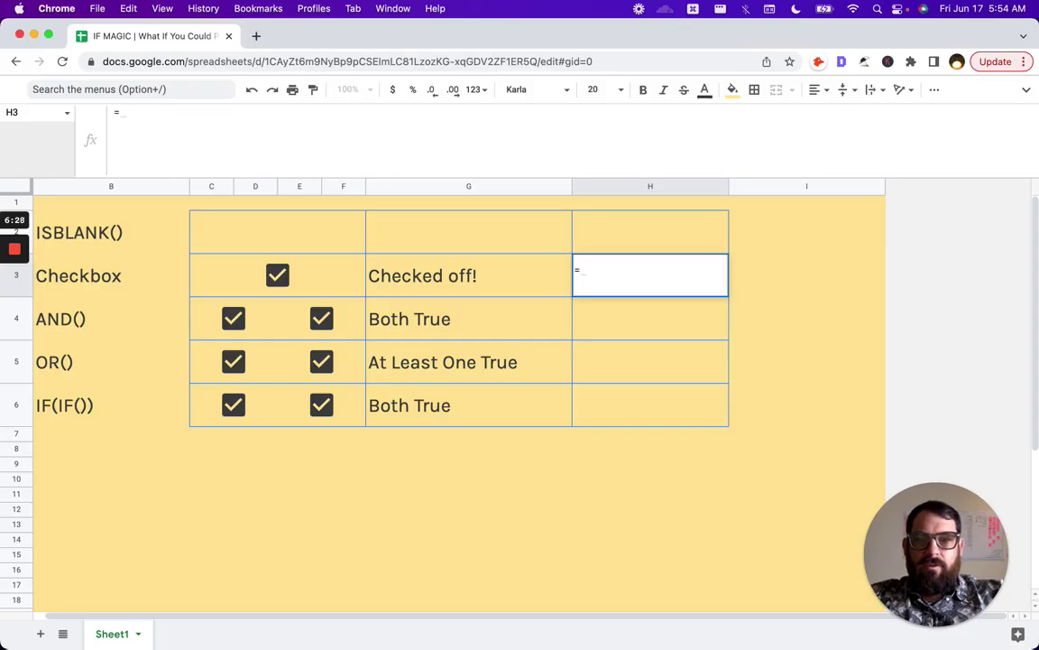
Begin an IF formula in H3 that uses the checkbox cell C3 as its logical expression.
type("IF(C2,")
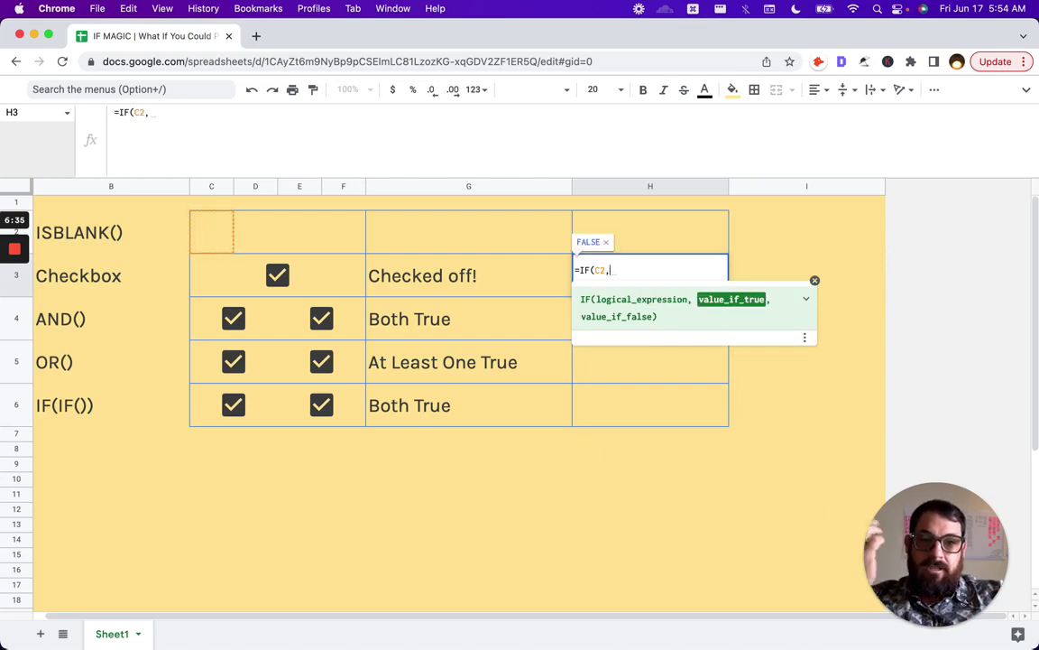
key("BackSpace")
key("BackSpace")
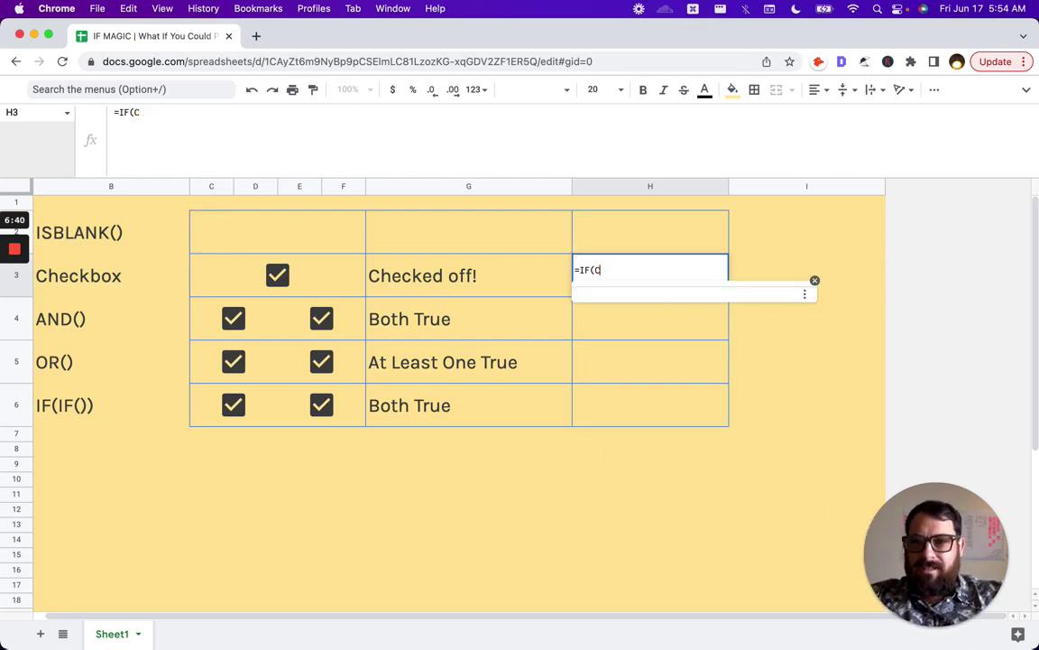
type("3,")
key("BackSpace")
key("BackSpace")
type("2")
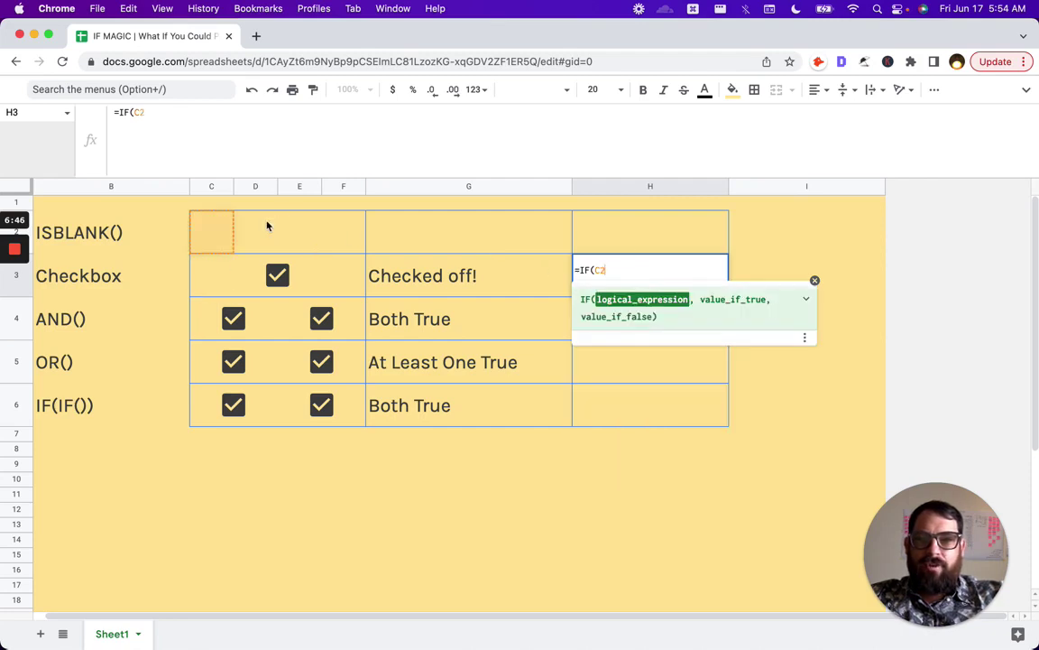
type(",")
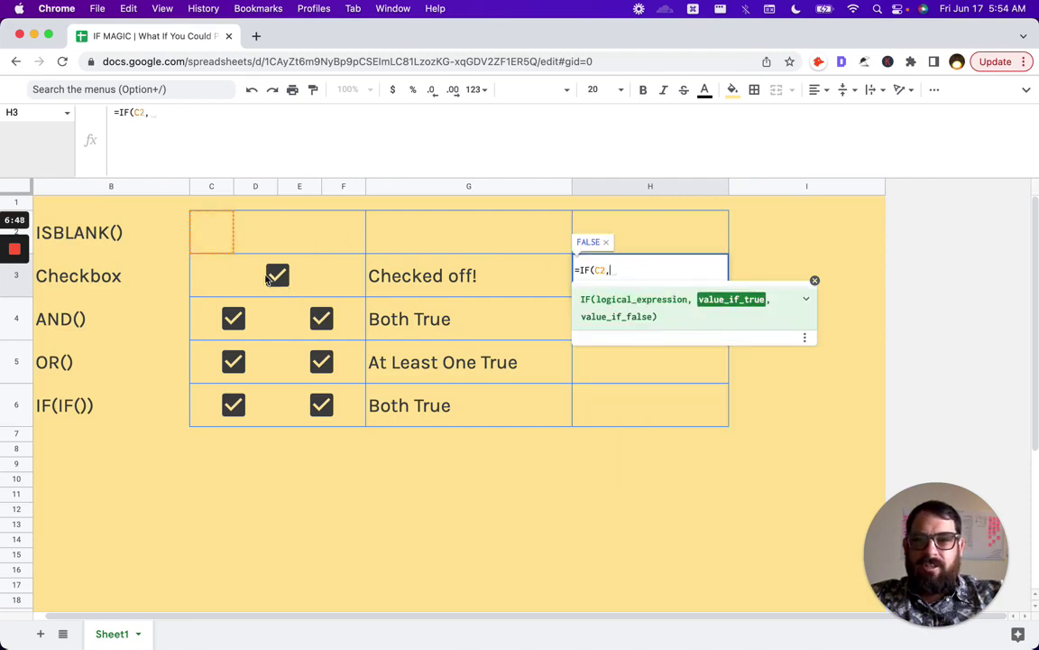
key("BackSpace")
key("BackSpace")
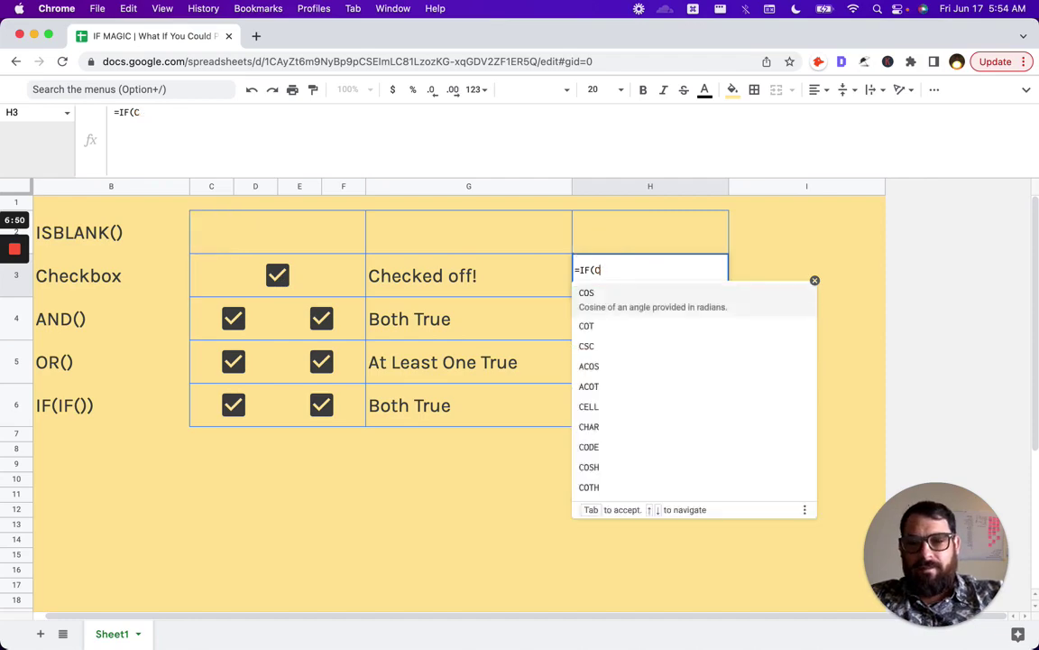
type("3,")
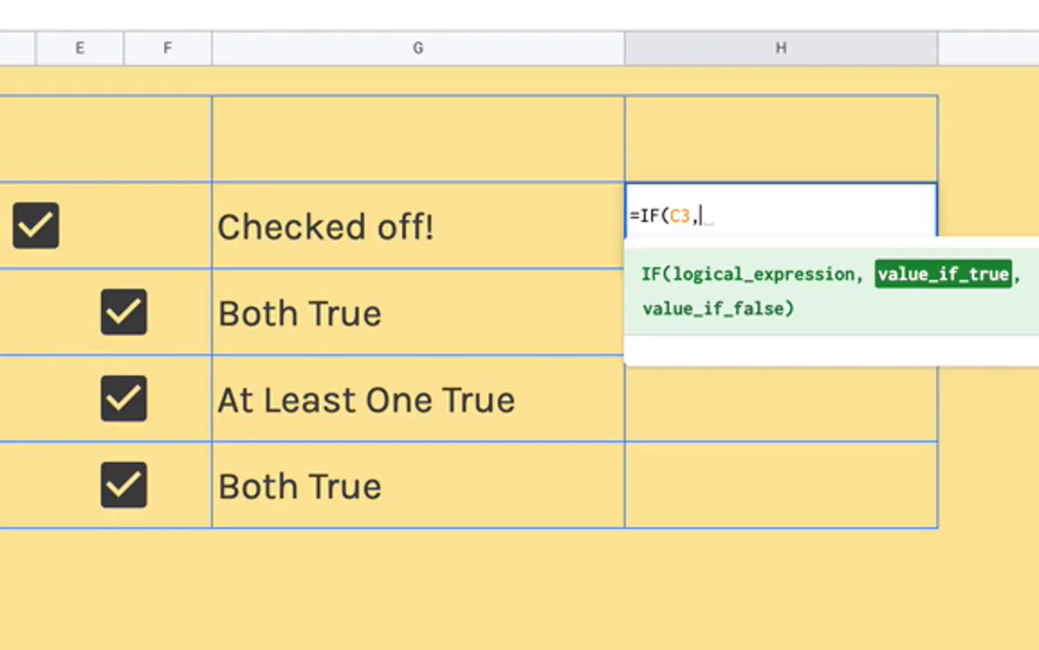
Finish the H3 formula with "Hey" as the value if true and "No" as the value if false.
type("\"Hey\",")
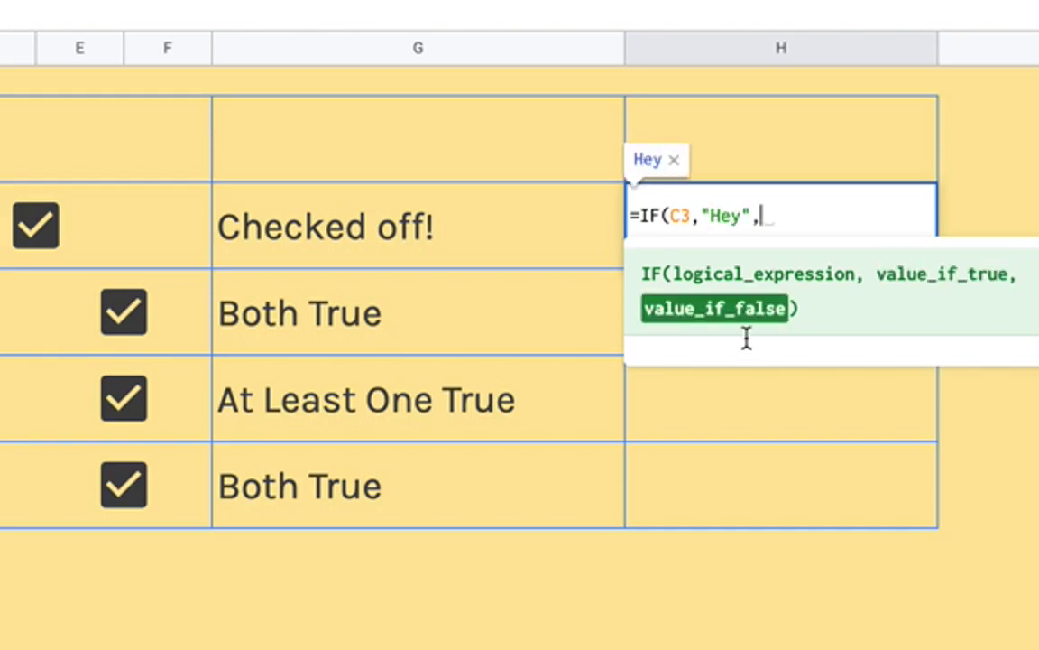
type("\"No")
key("Return")
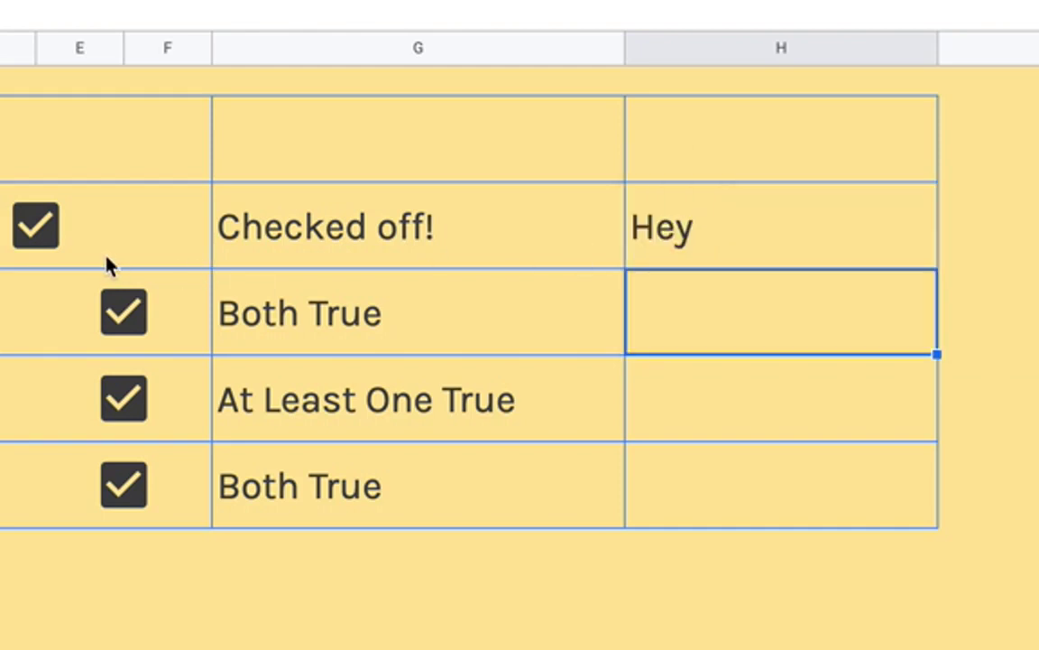
Untick and re-tick the checkbox in the Checkbox row to test both outcomes of the H3 formula.
left_click(41, 230)
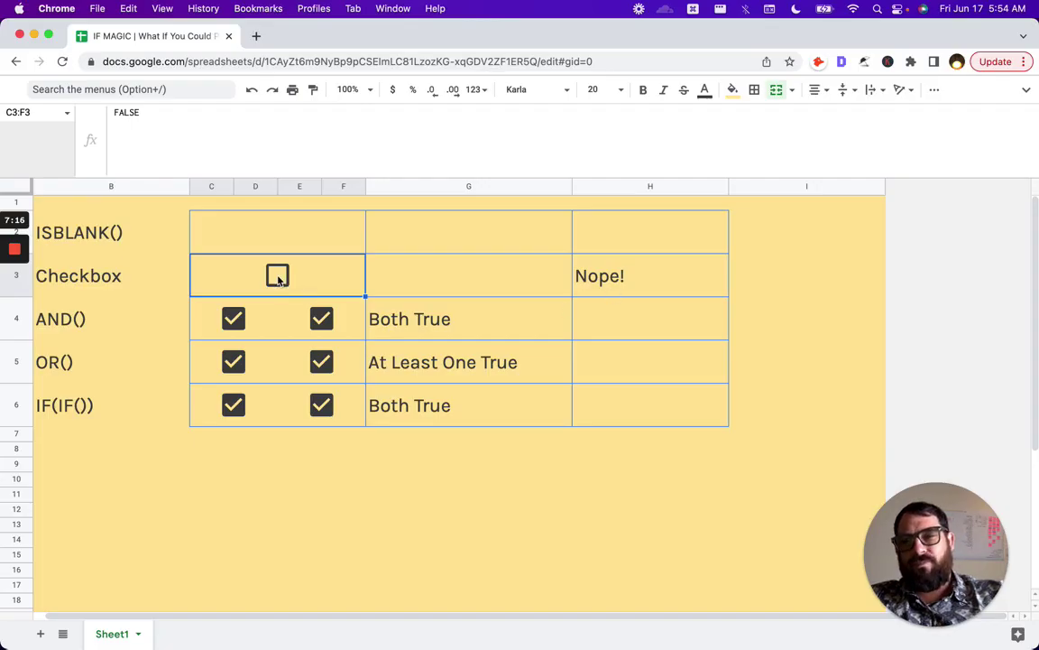
left_click(277, 275)
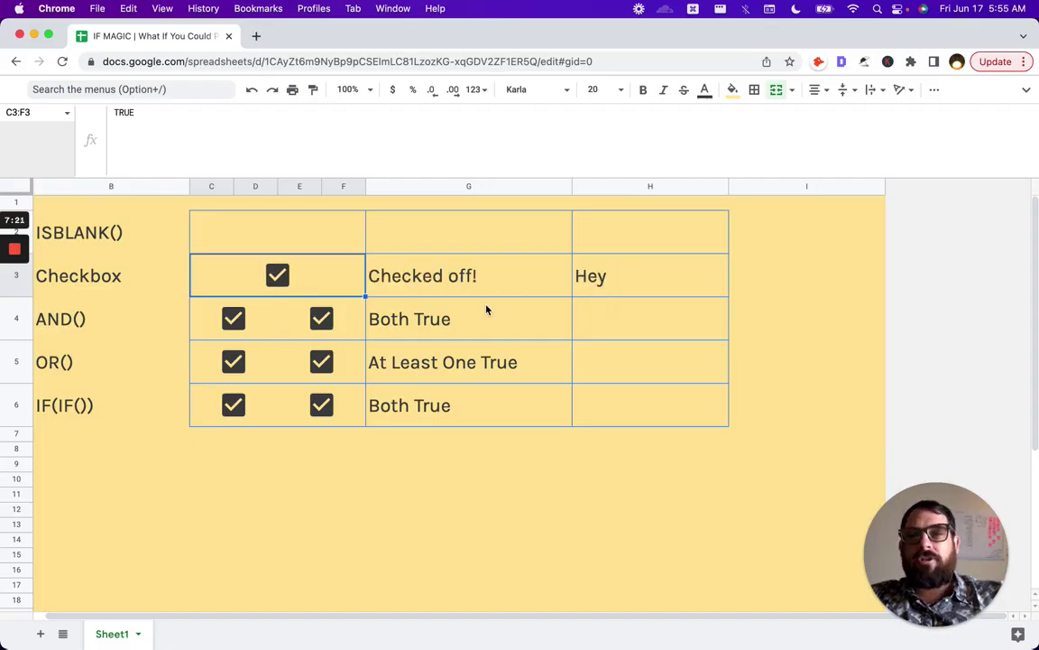
Enter an IF formula in H4 with AND(C4,E4) as its condition, returning "YES TRUTH" if true and "NOPE" if false.
left_click(597, 321)
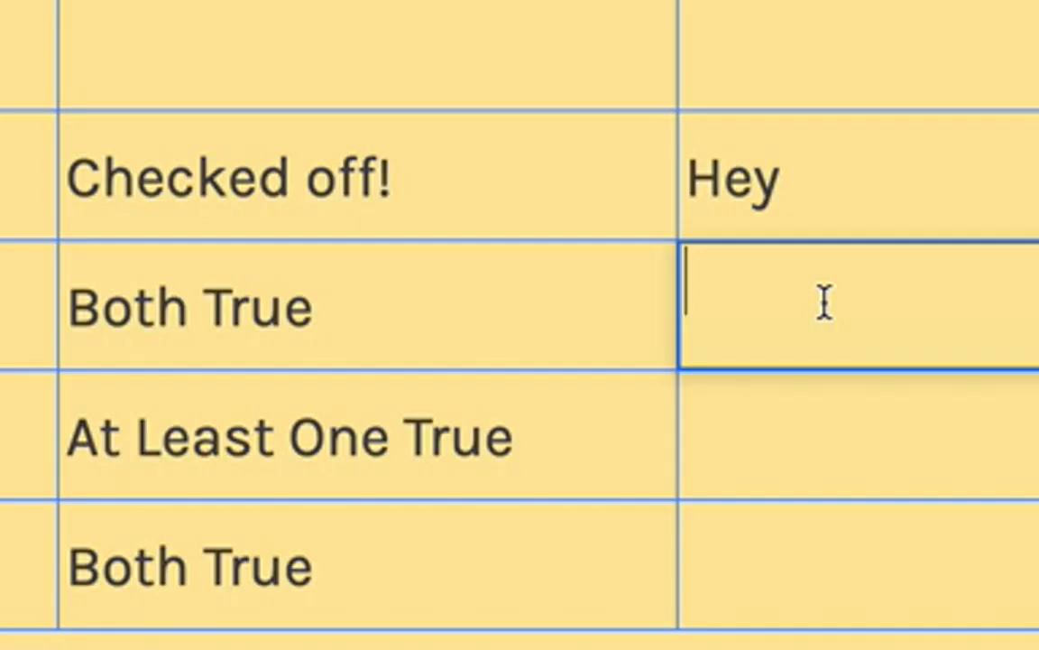
type("=IF(")
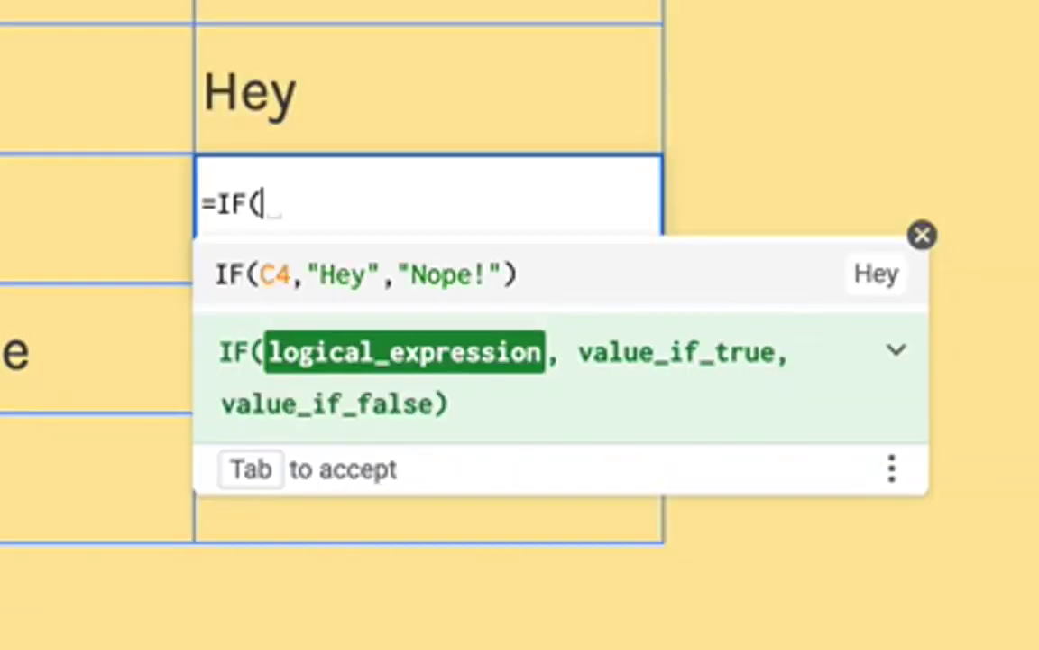
type("AND(")
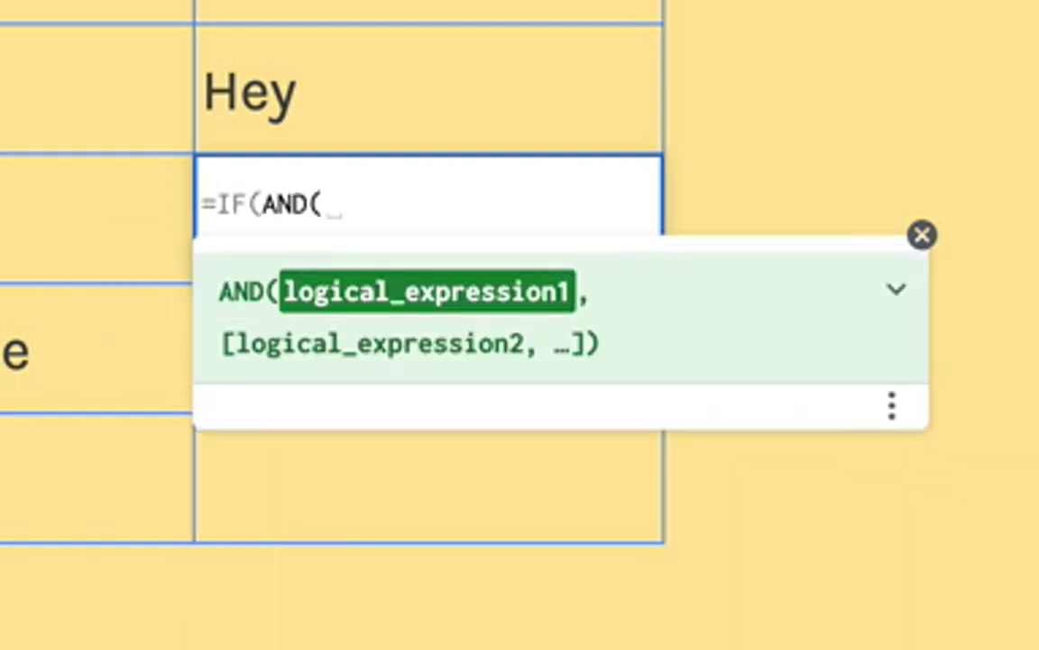
type("C")
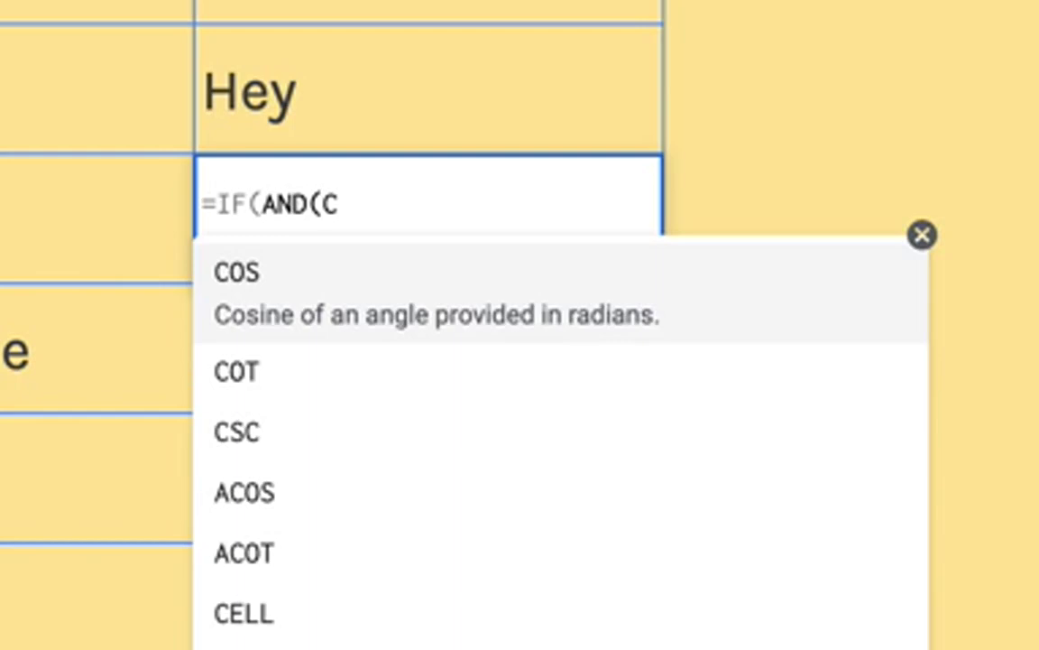
type("4,E4")
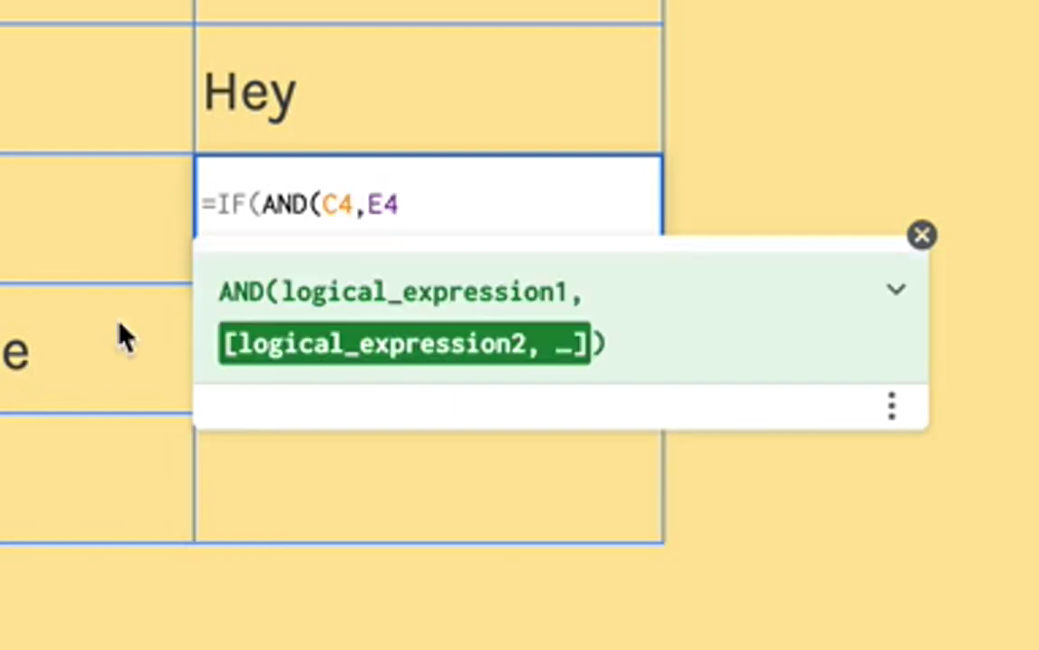
type("),")
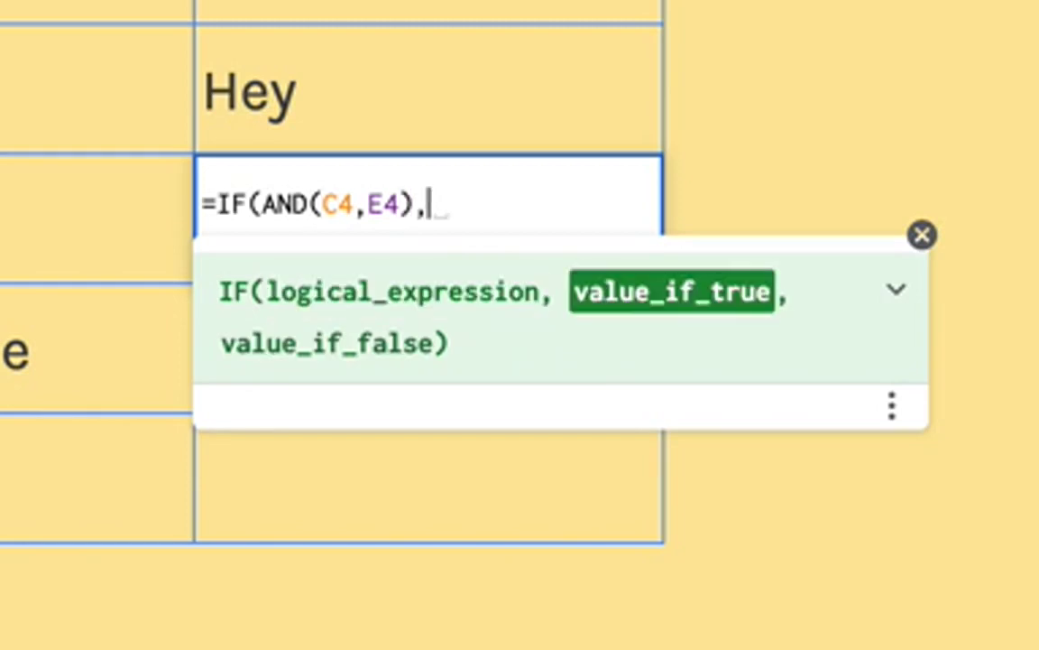
type("\"YES TRUTH\",")
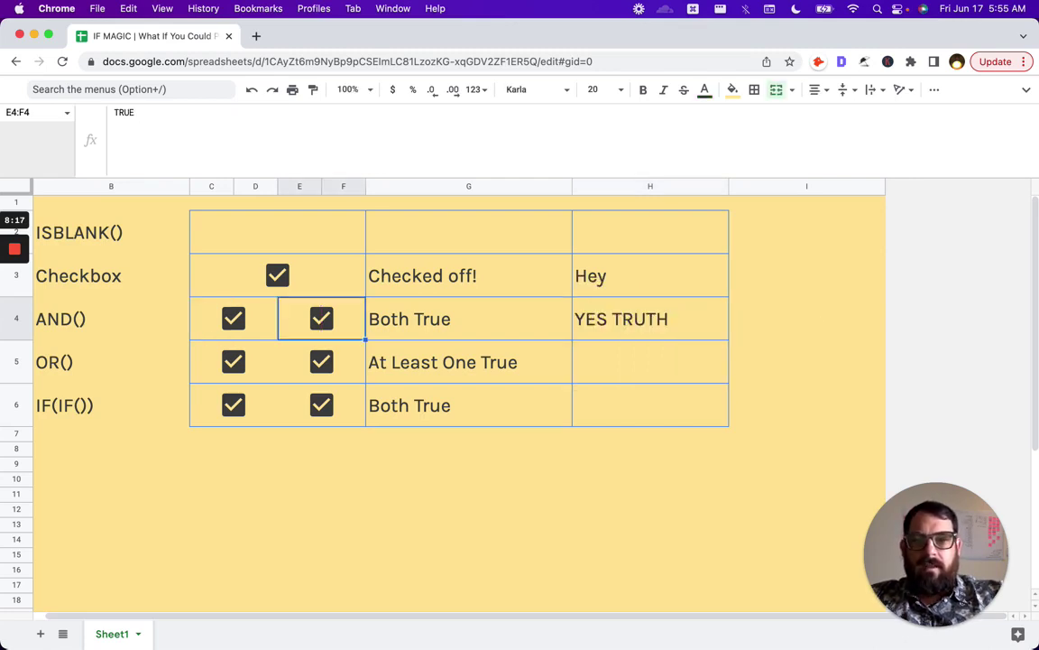
Test the H4 formula by toggling the AND() row's two checkboxes through different combinations, leaving both unticked.
key("space")
key("Left")
key("space")
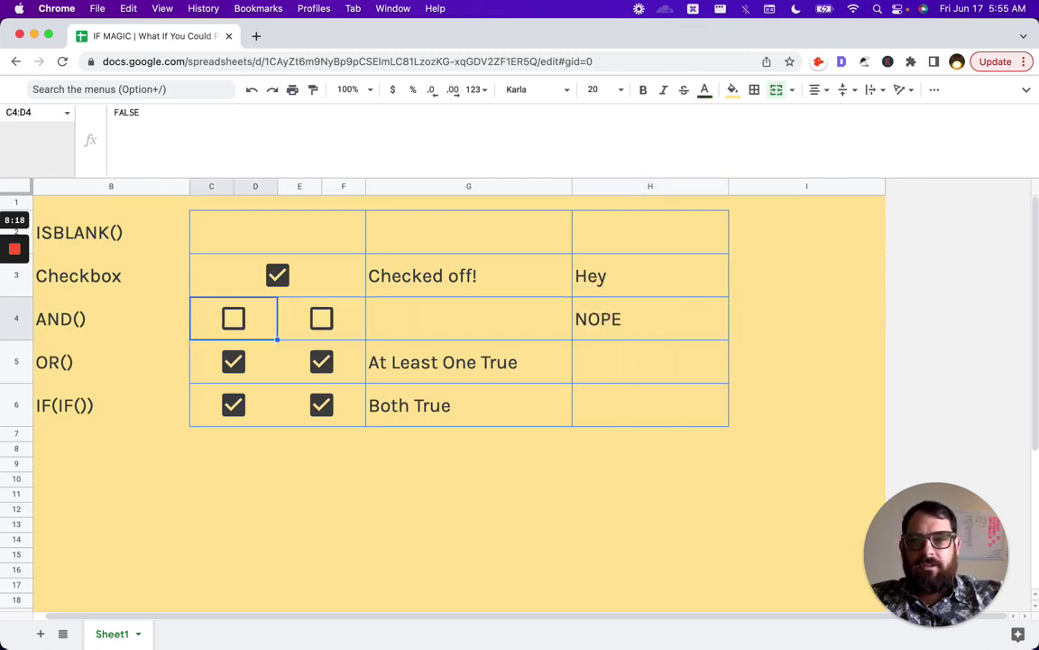
key("Right")
key("space")
key("Left")
key("space")
key("space")
key("Right")
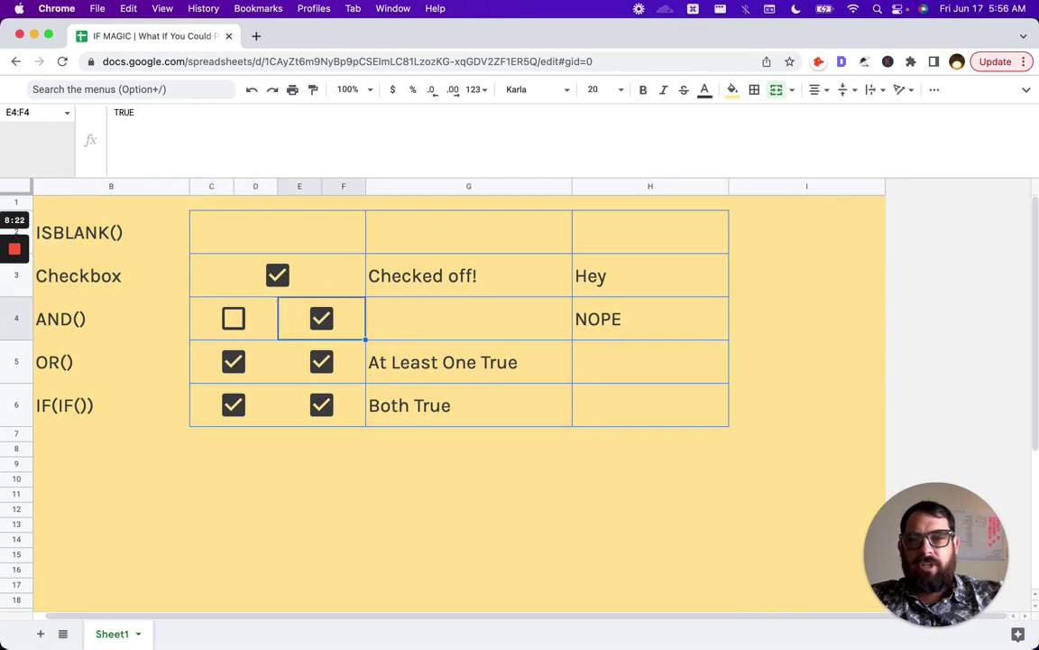
key("space")
Enter an IF formula in H5 with OR(C5,E5) as its condition, returning "yep" if true and "noooo" if false.
key("Right")
key("Right")
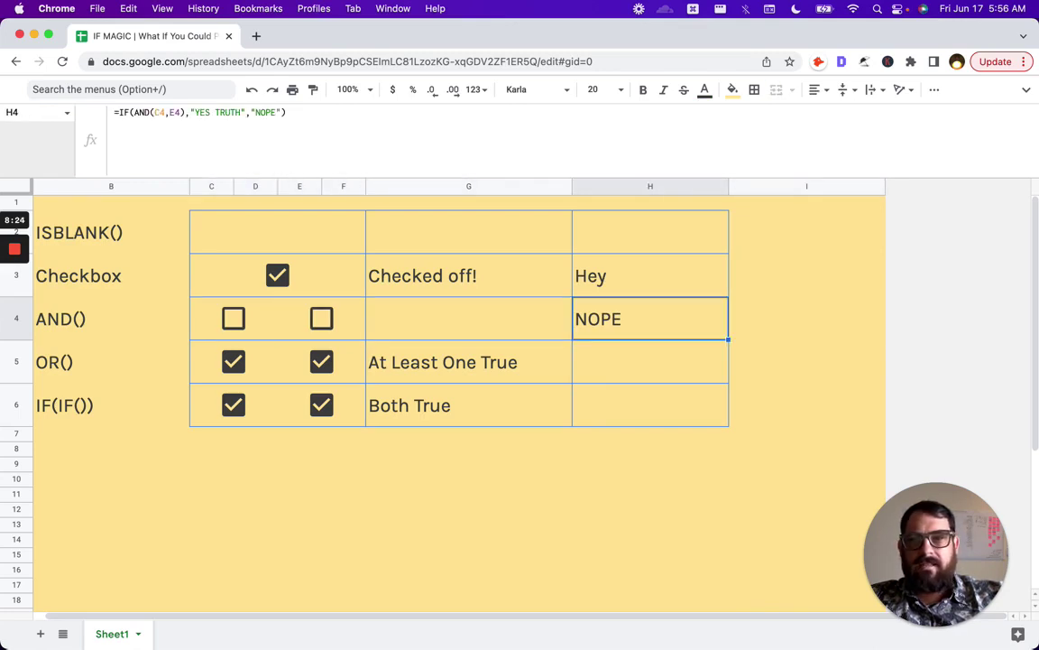
key("Down")
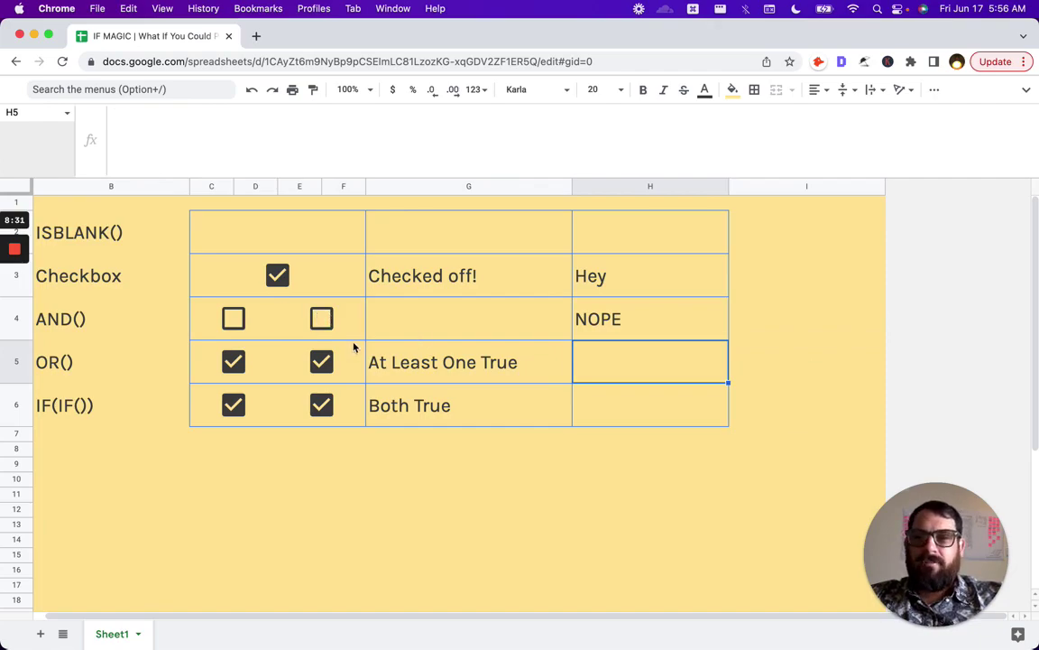
type("=if(OR(")
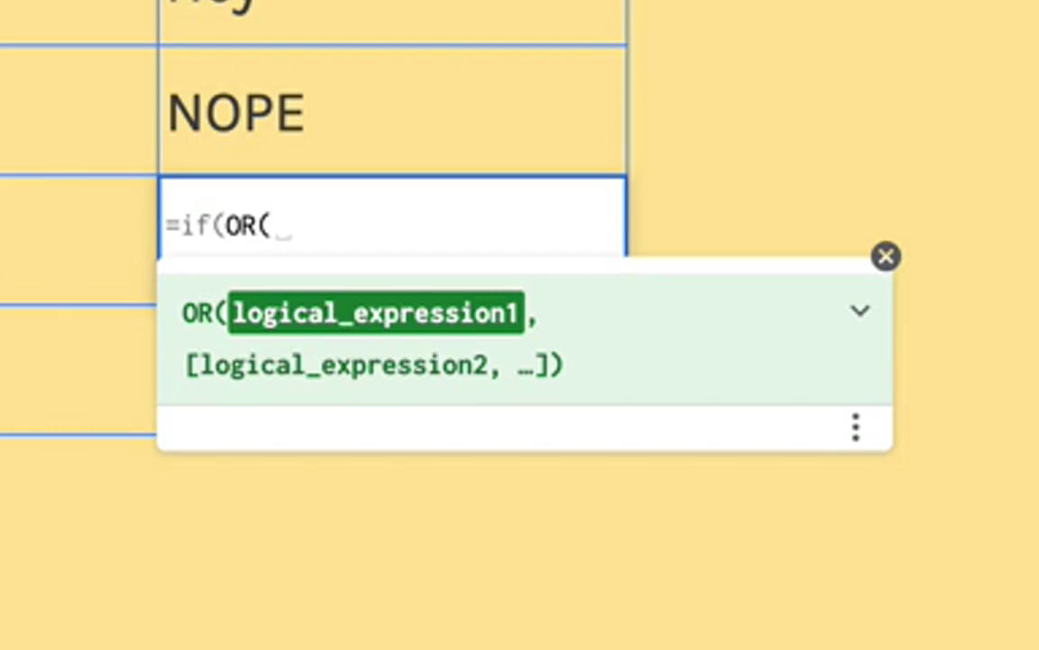
type("C")
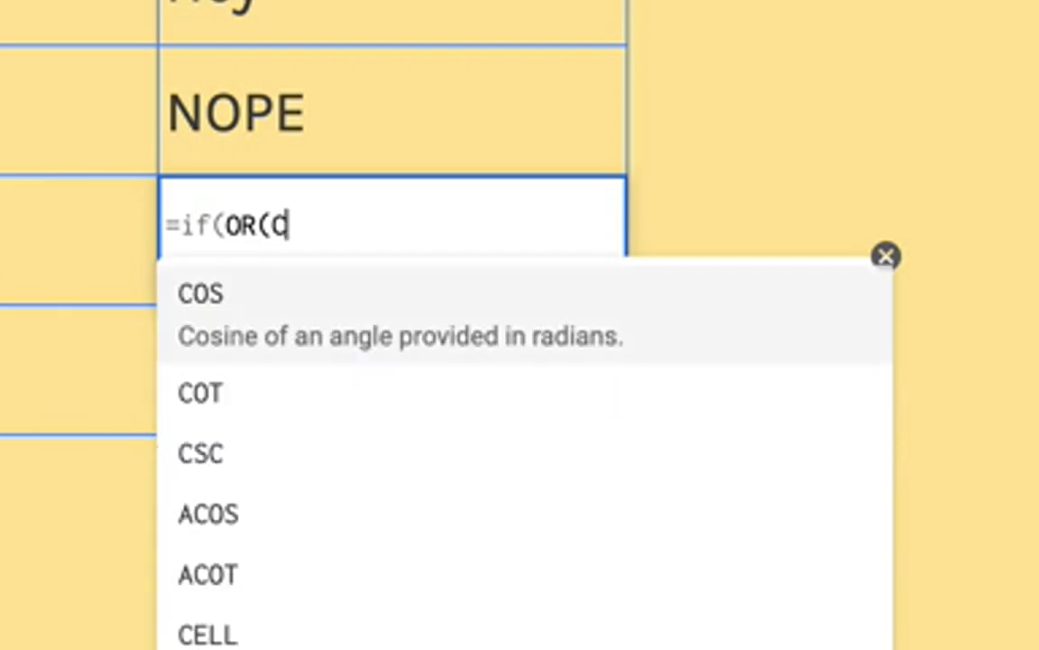
type("5,E5")
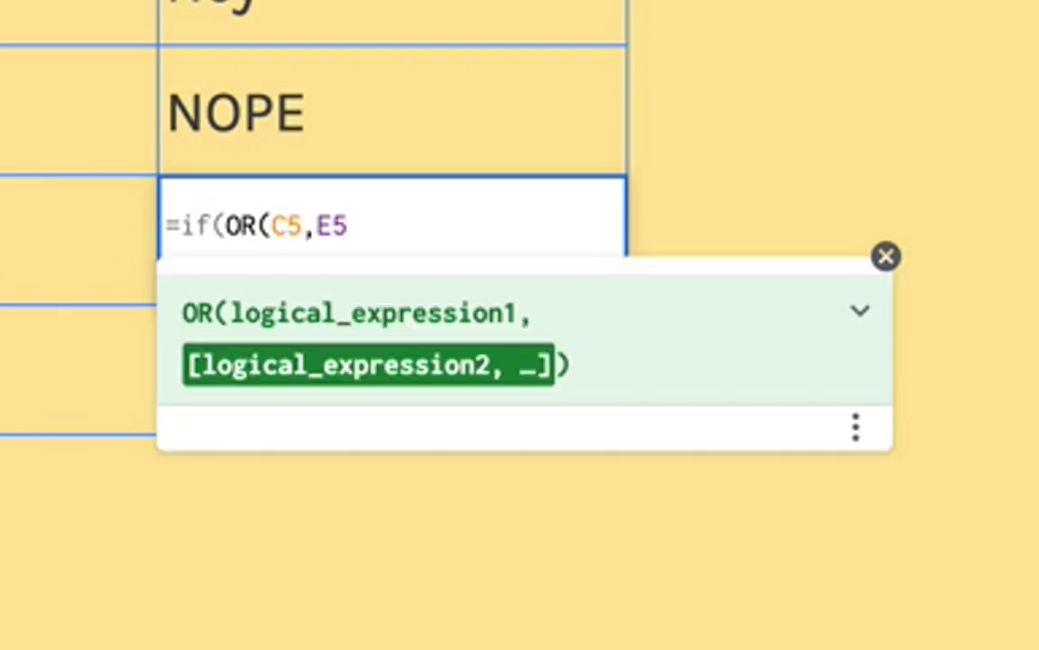
type("),\"")
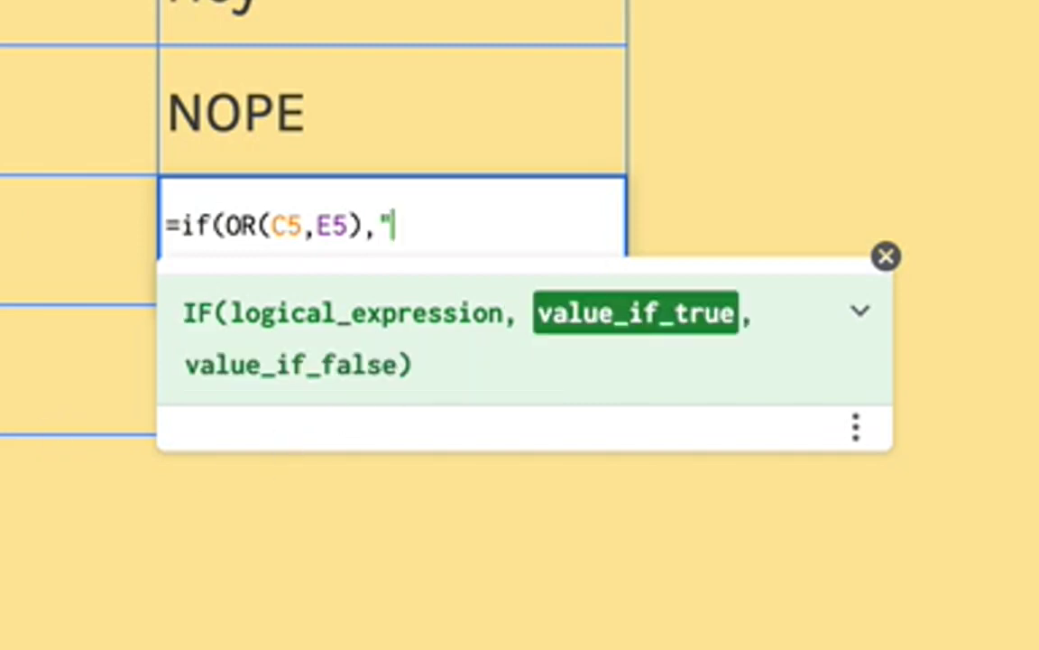
type("yep\",\"")
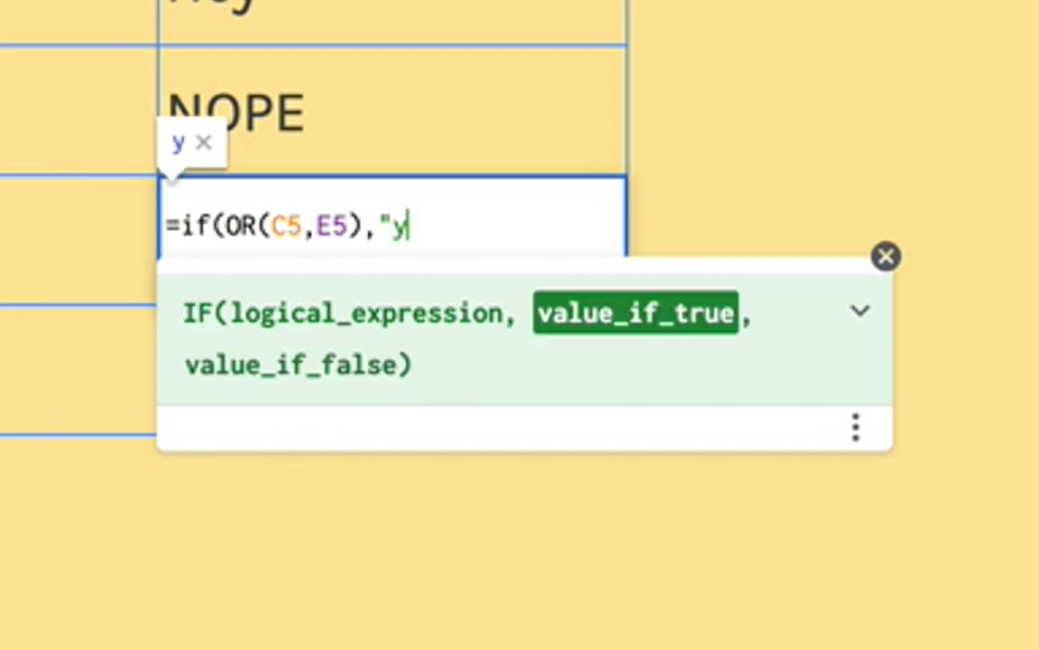
type("no")
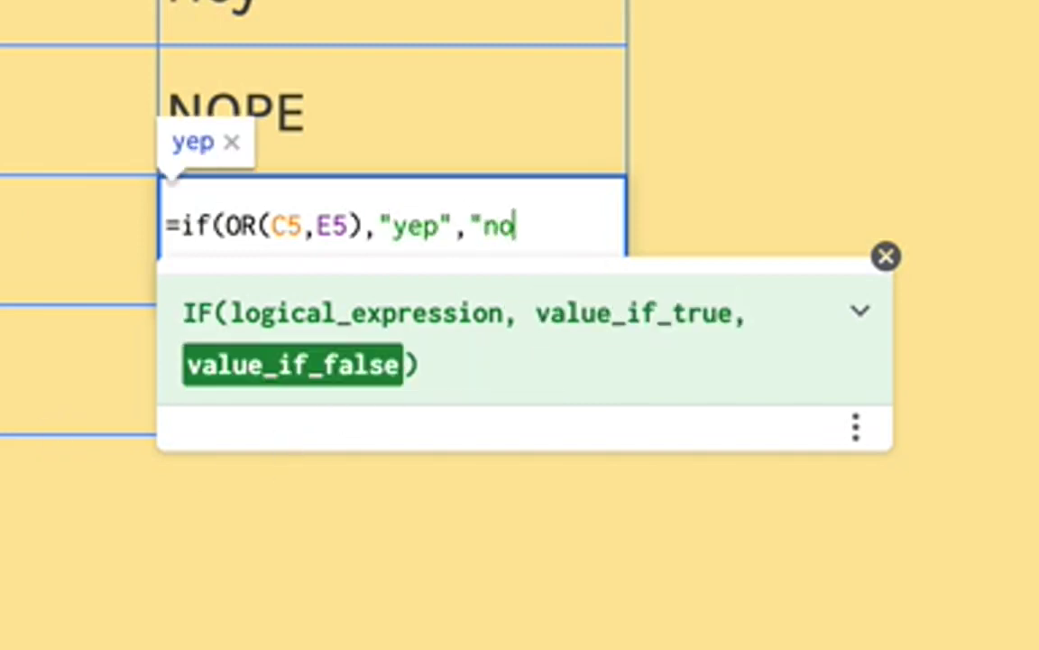
Test the H5 formula by unticking both OR() row checkboxes, then re-tick only the one in E5.
left_click(234, 362)
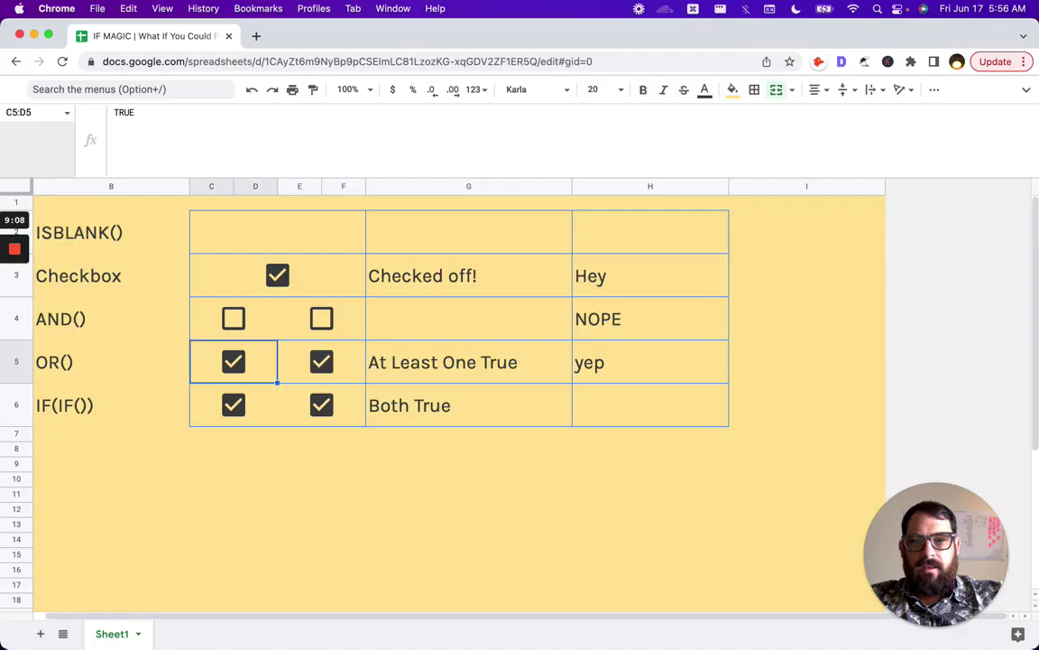
left_click(322, 362)
key("Right")
key("Right")
key("Right")
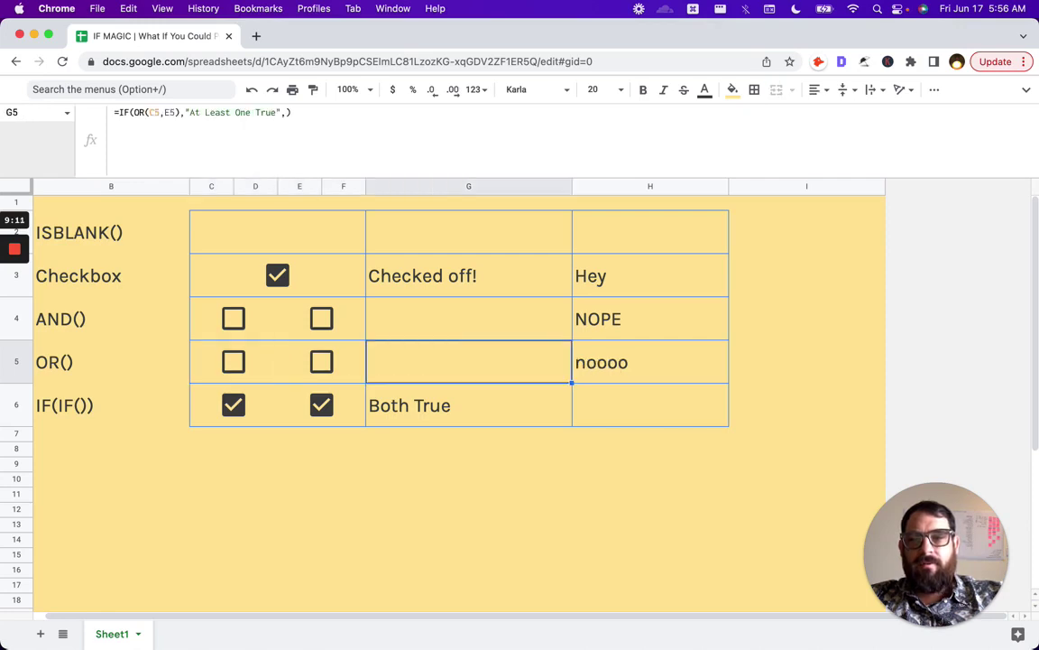
key("Left")
key("Left")
key("Left")
key("space")
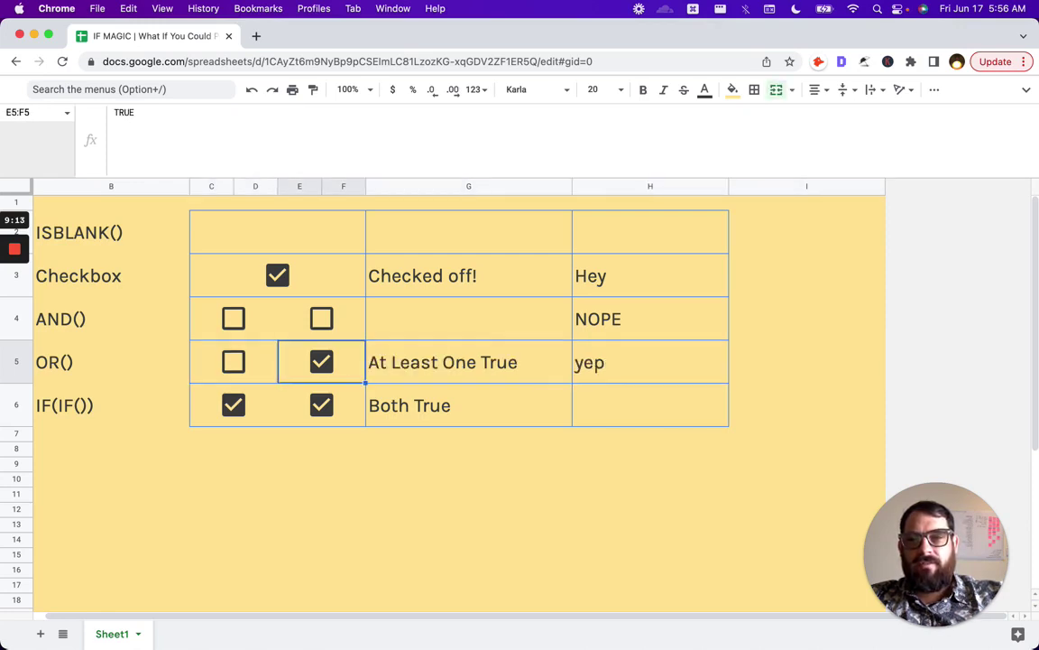
key("Right")
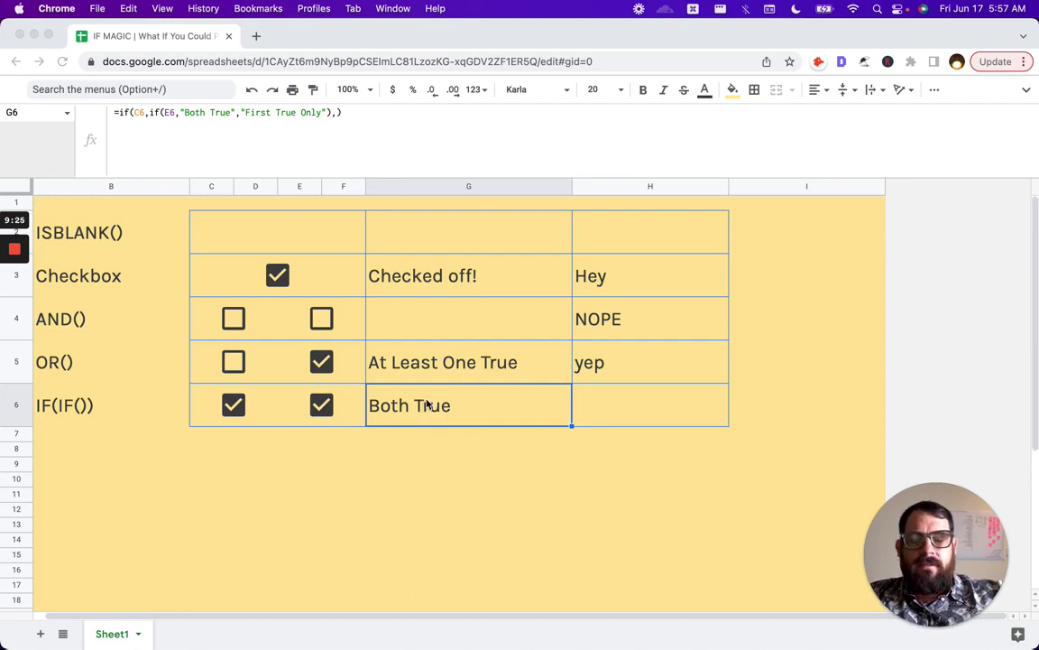
Examine the nested IF formula in G6, including its C6 and E6 conditions and its true and false values.
left_click(437, 408)
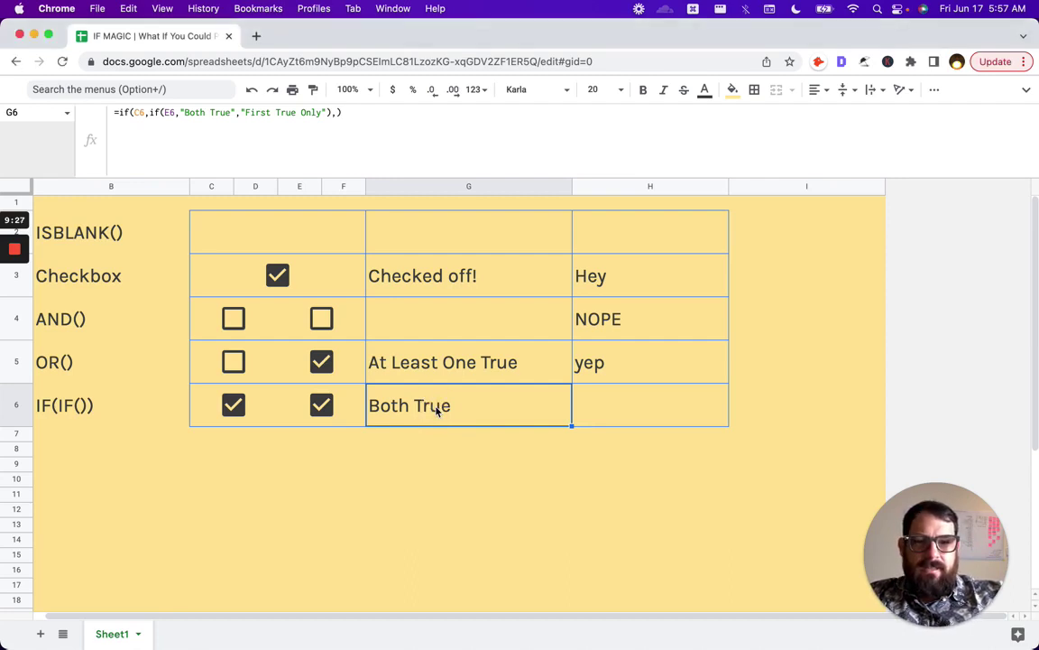
double_click(447, 405)
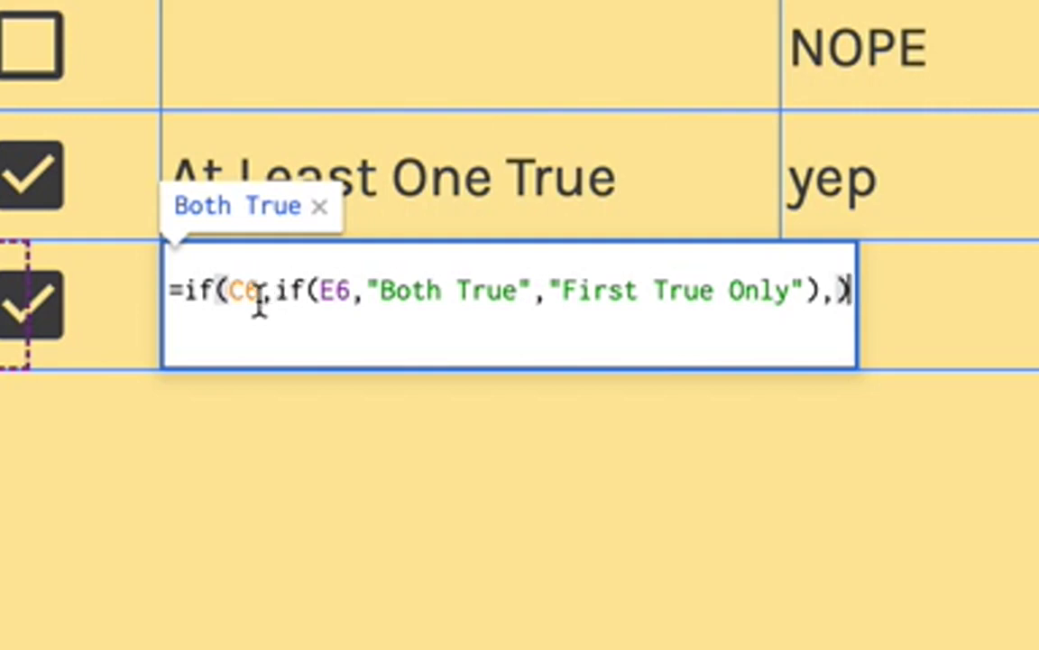
left_click(214, 297)
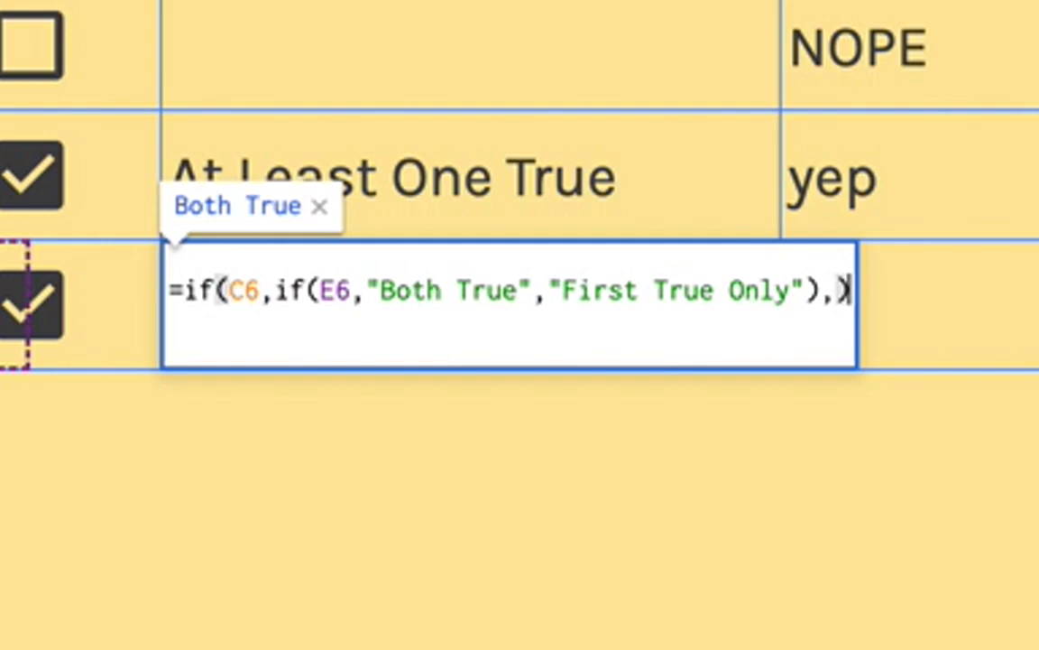
left_click(277, 290)
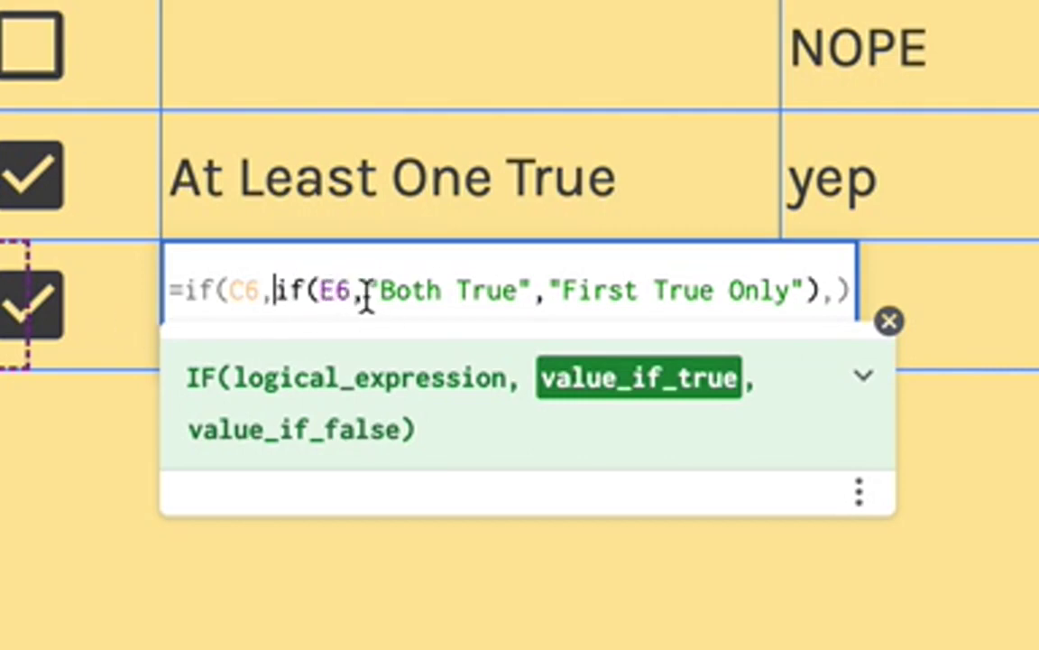
left_click_drag(366, 293, 533, 287)
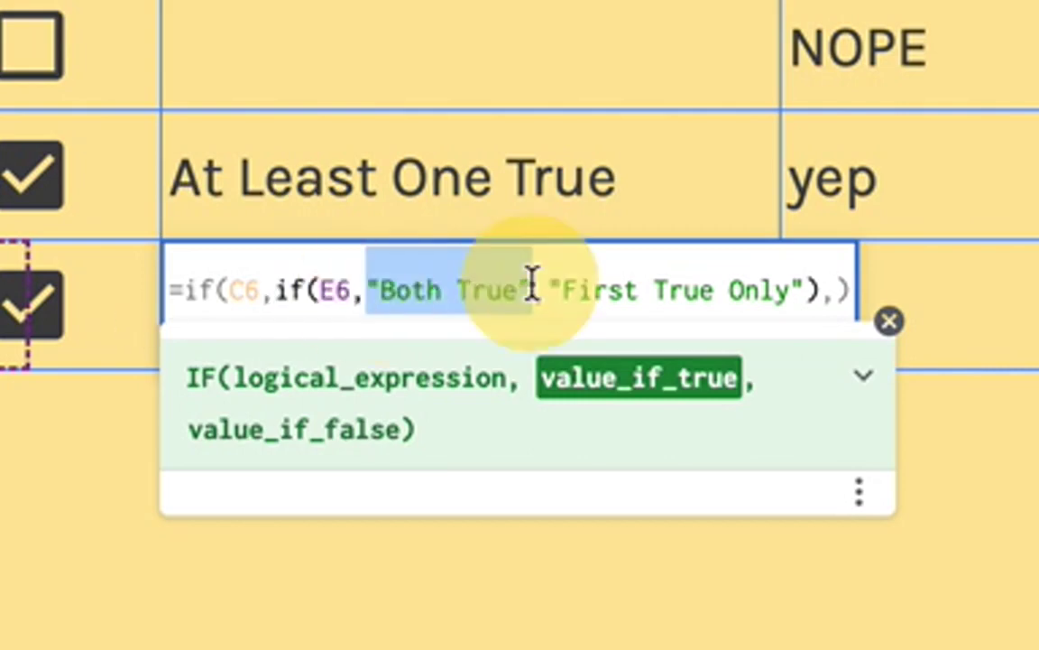
left_click(836, 286)
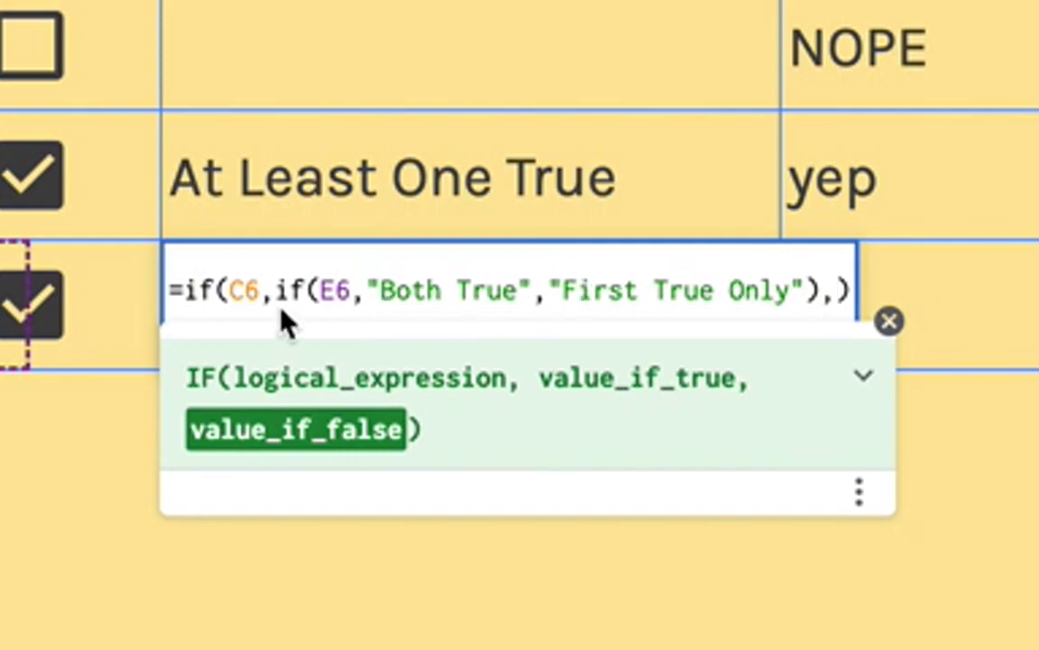
left_click(1010, 302)
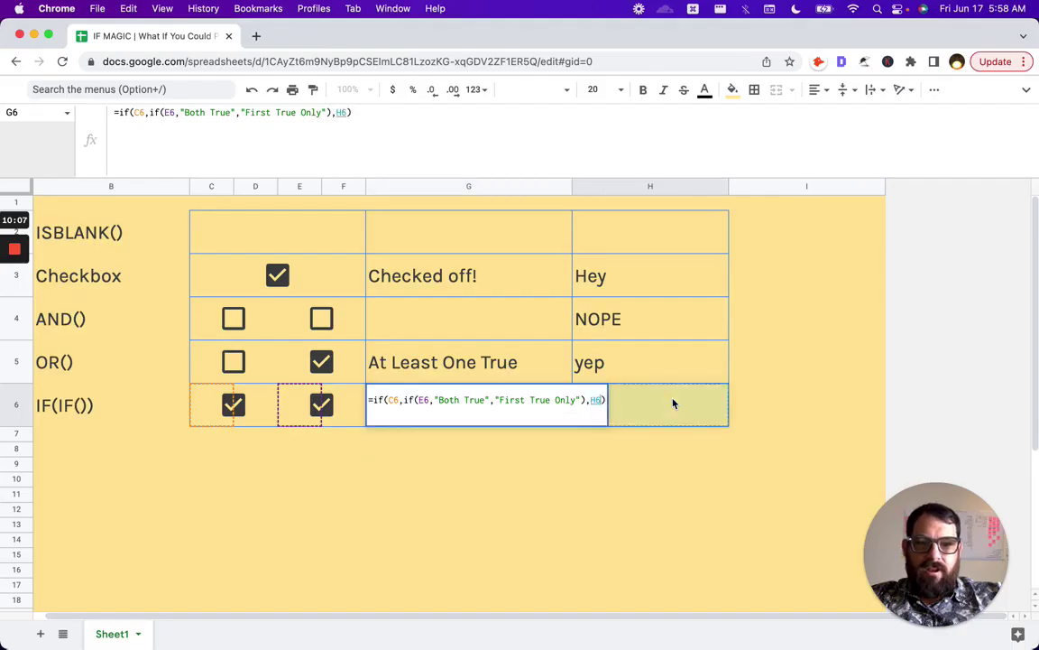
Start a nested IF formula in H6 with C6 as the outer condition and IF(E6,"both are true","one is true") as its true value.
key("Tab")
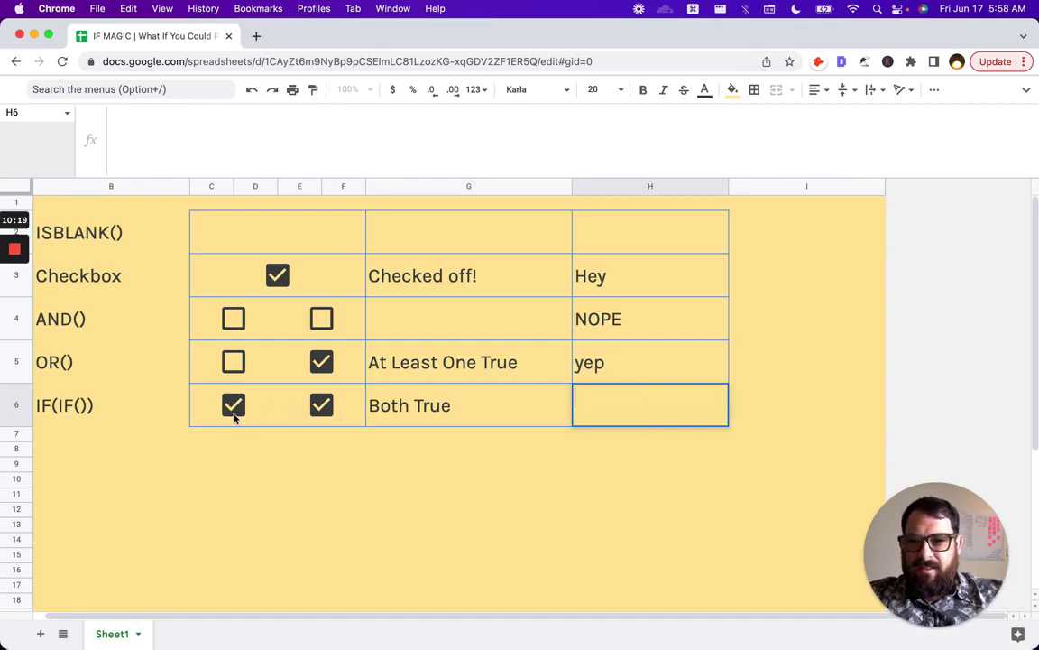
type("=IF")
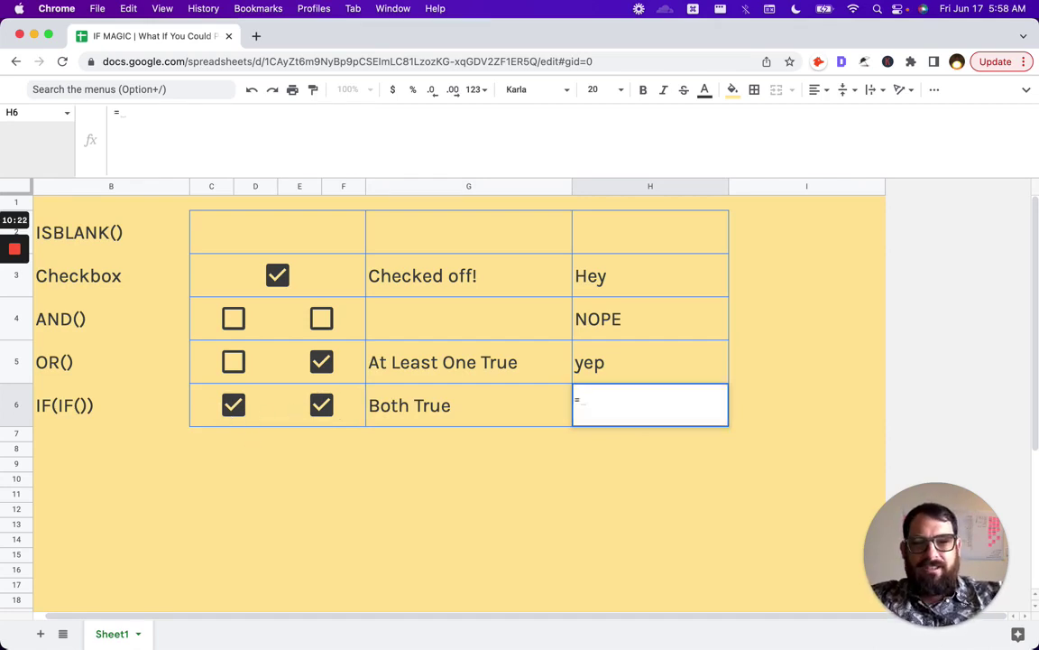
type("(")
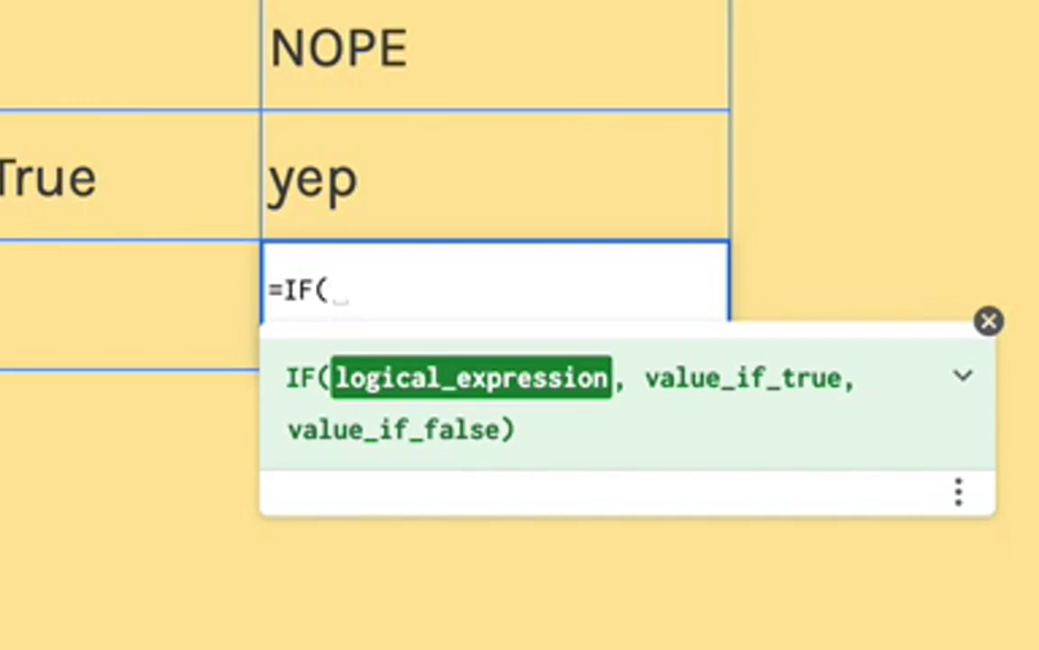
type("C6,")
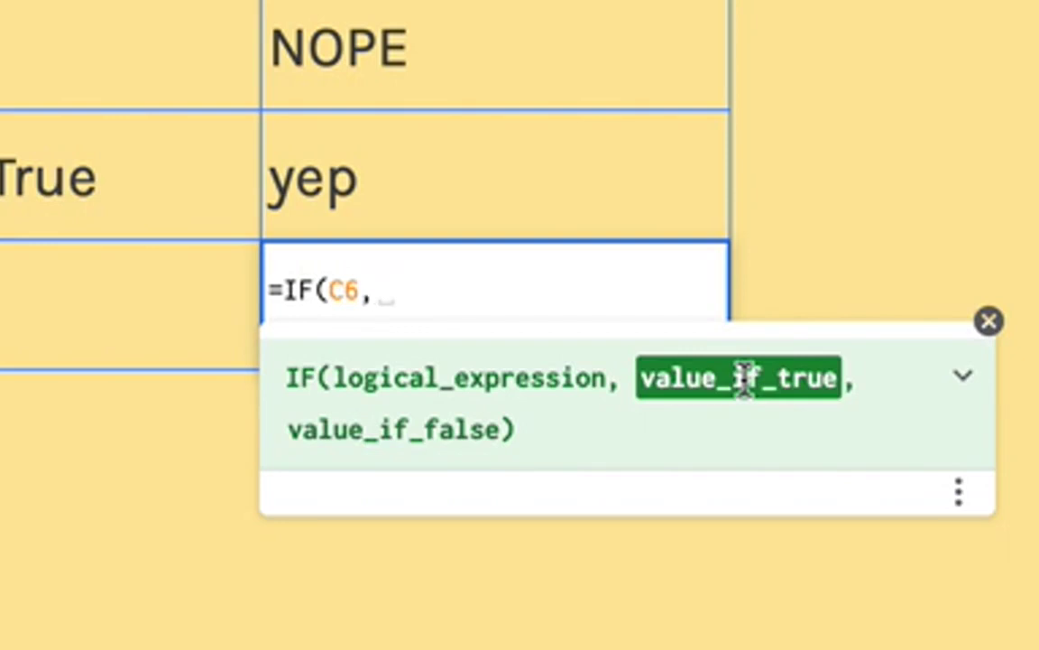
type("IF")
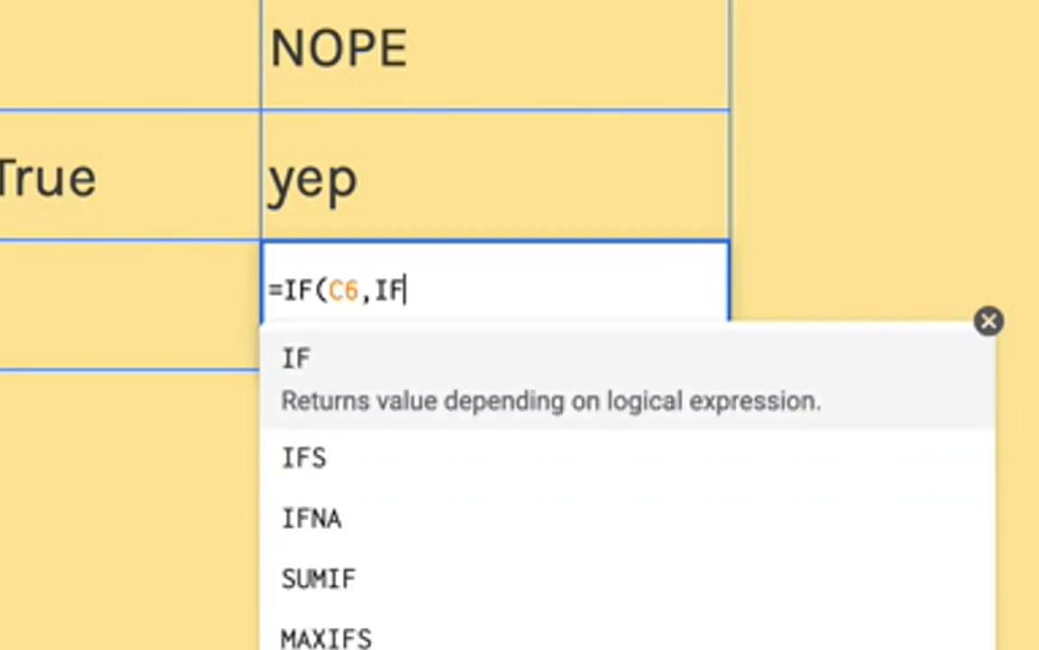
type("(E")
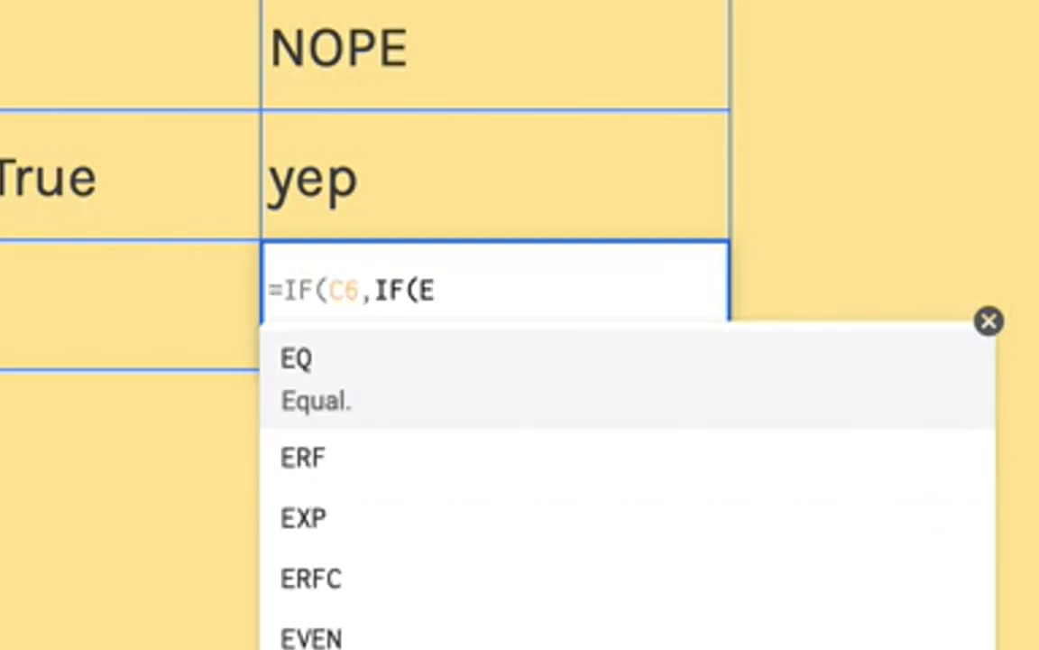
type("6,")
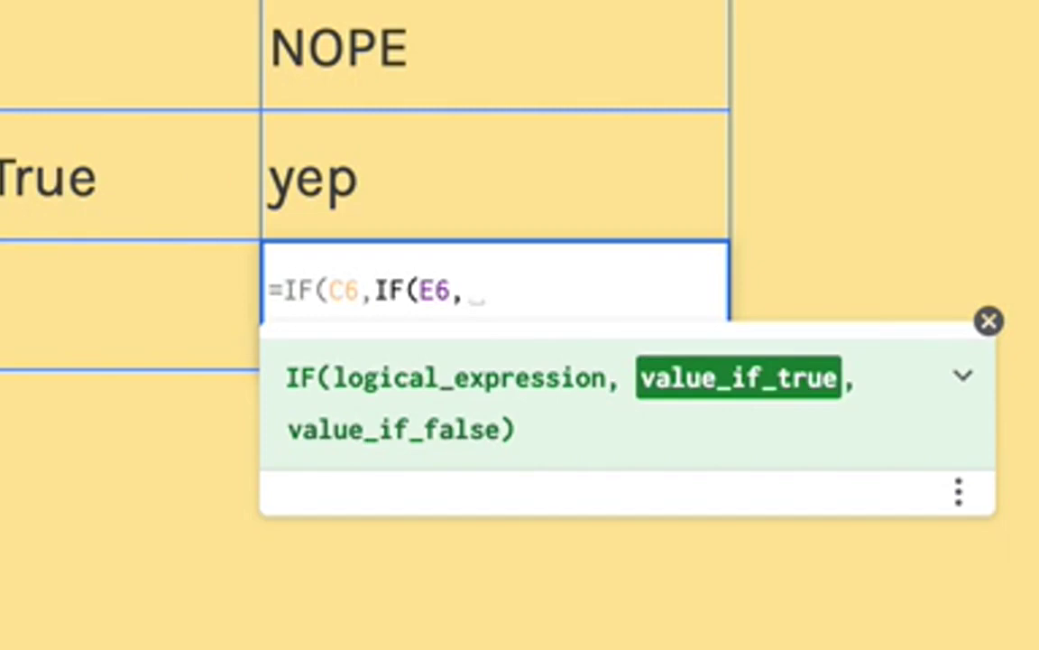
type("\"both are true\",")
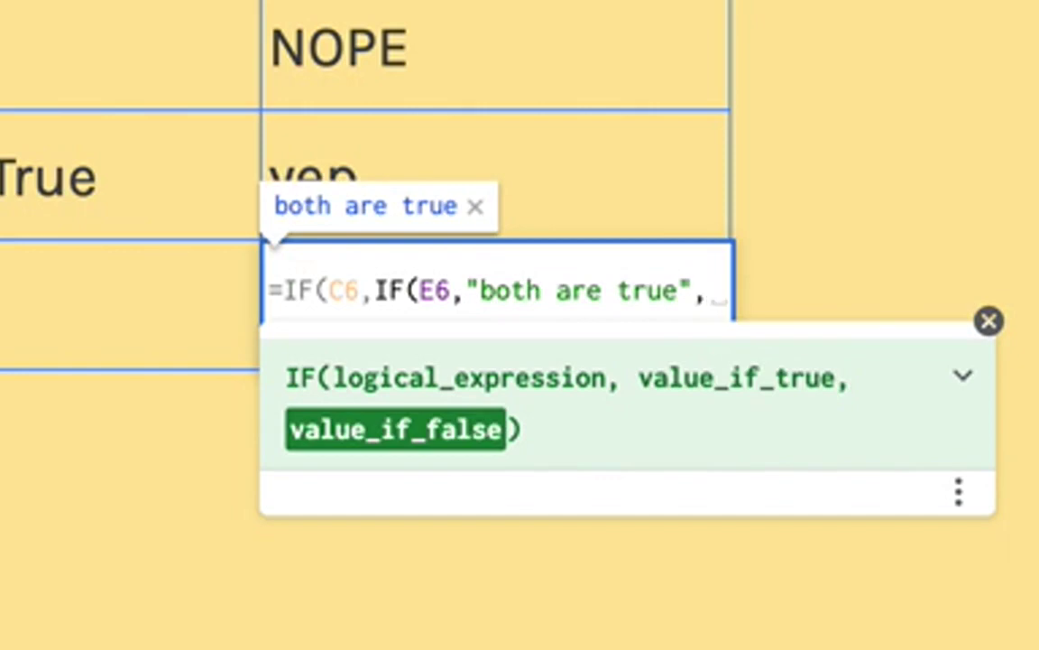
type("\"one is true\")")
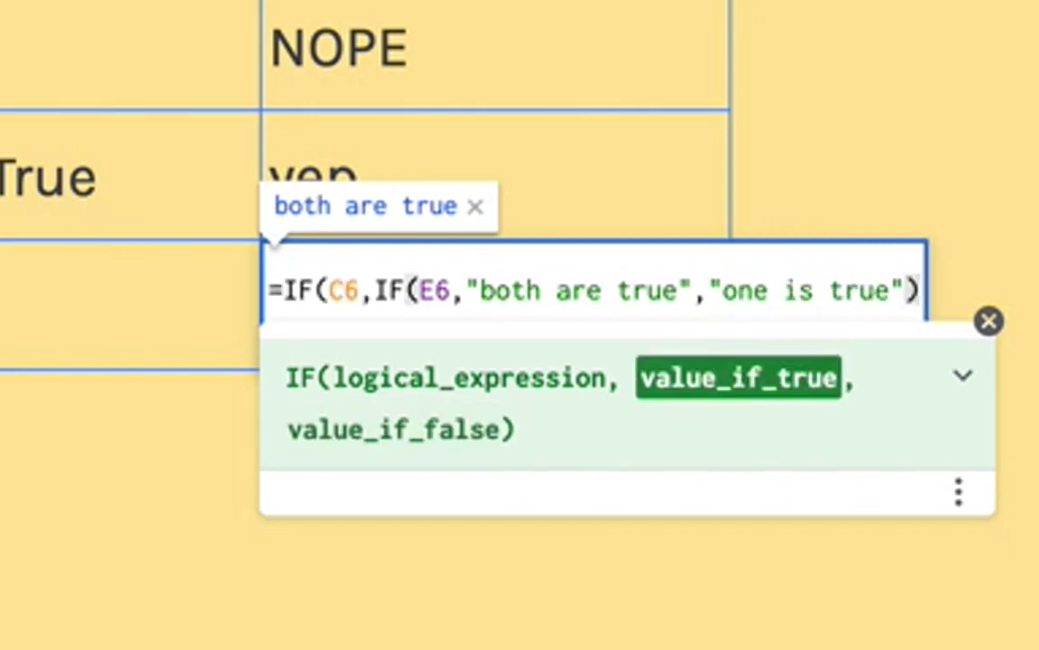
Complete the nested IF formula in H6 with "gate is closed" as the outer false value.
type(",)")
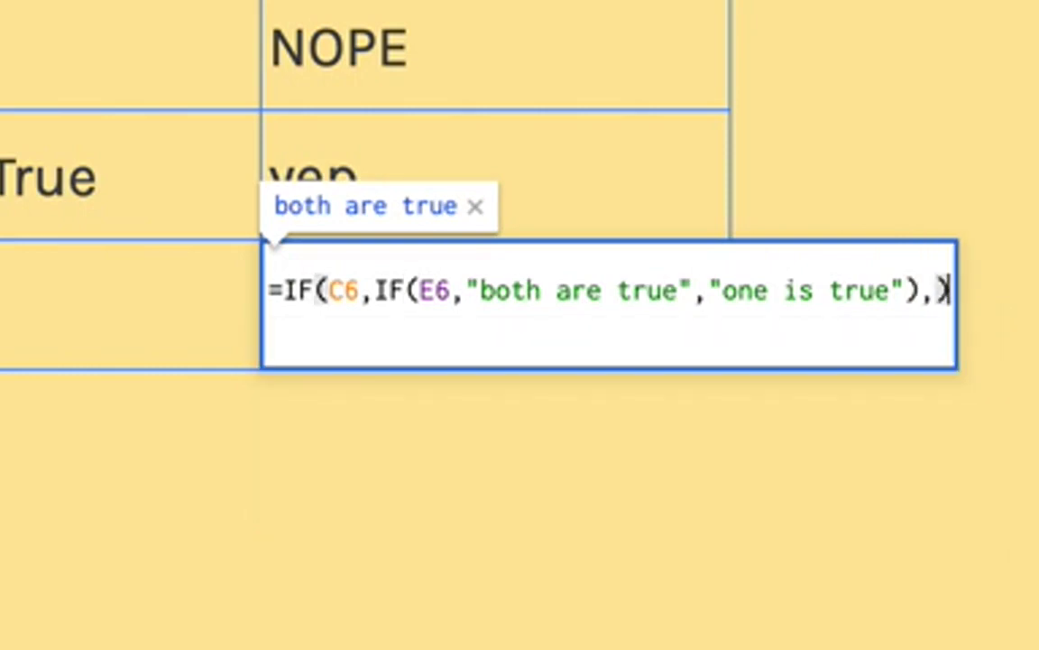
key("Left")
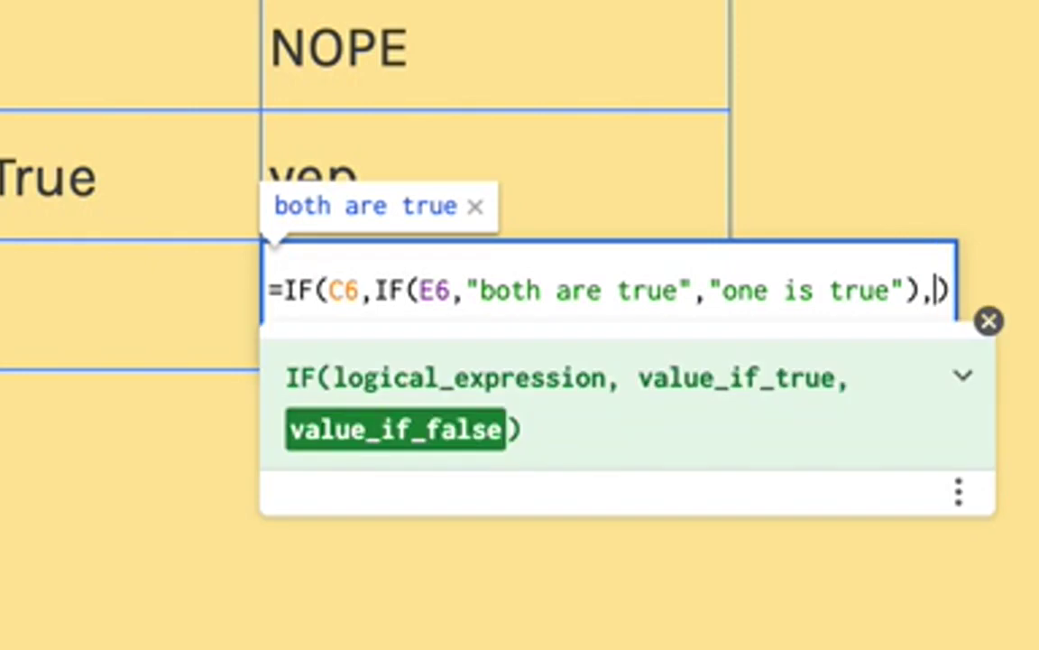
type("\"")
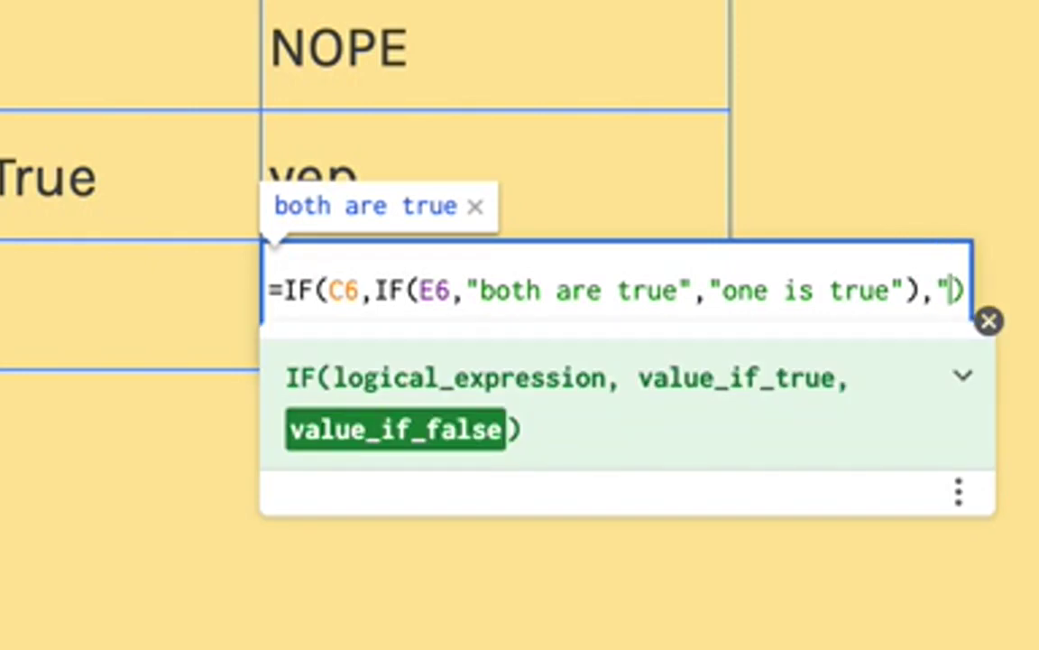
type("gate is cl")
key("Return")
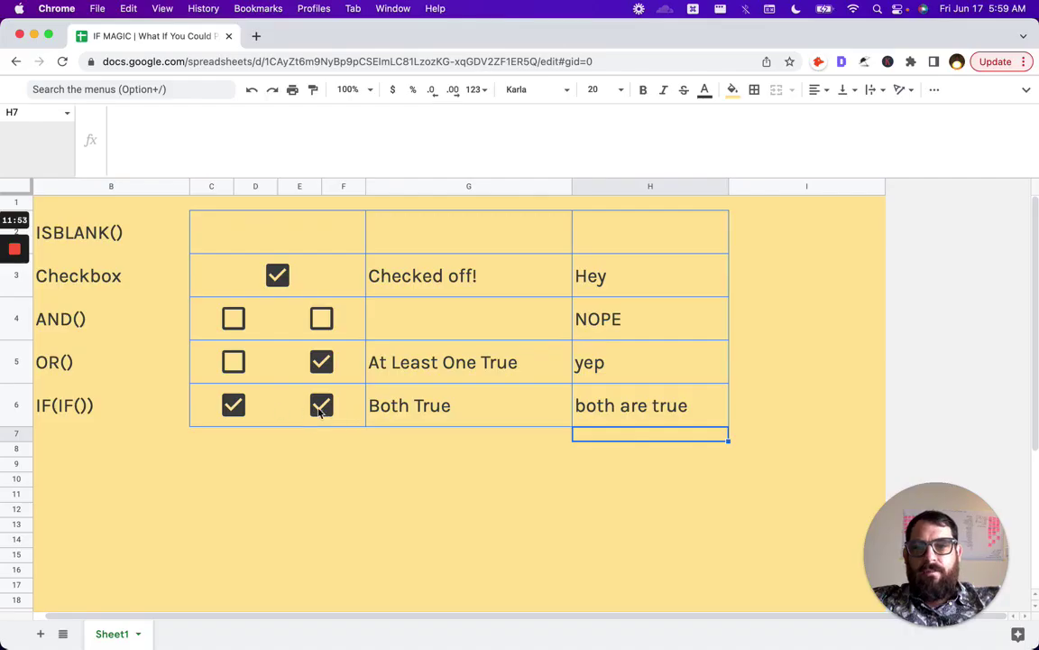
Test the nested IF formulas by unticking the IF(IF()) row's E6 and C6 checkboxes one after the other, comparing G6 and H6 each time.
left_click(322, 408)
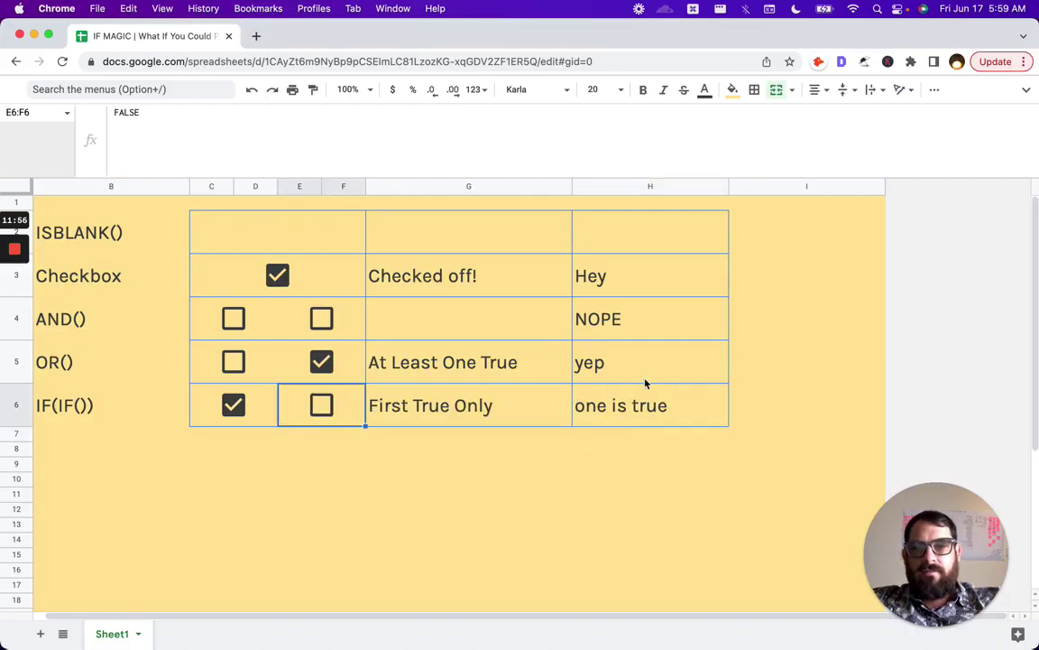
left_click(488, 406)
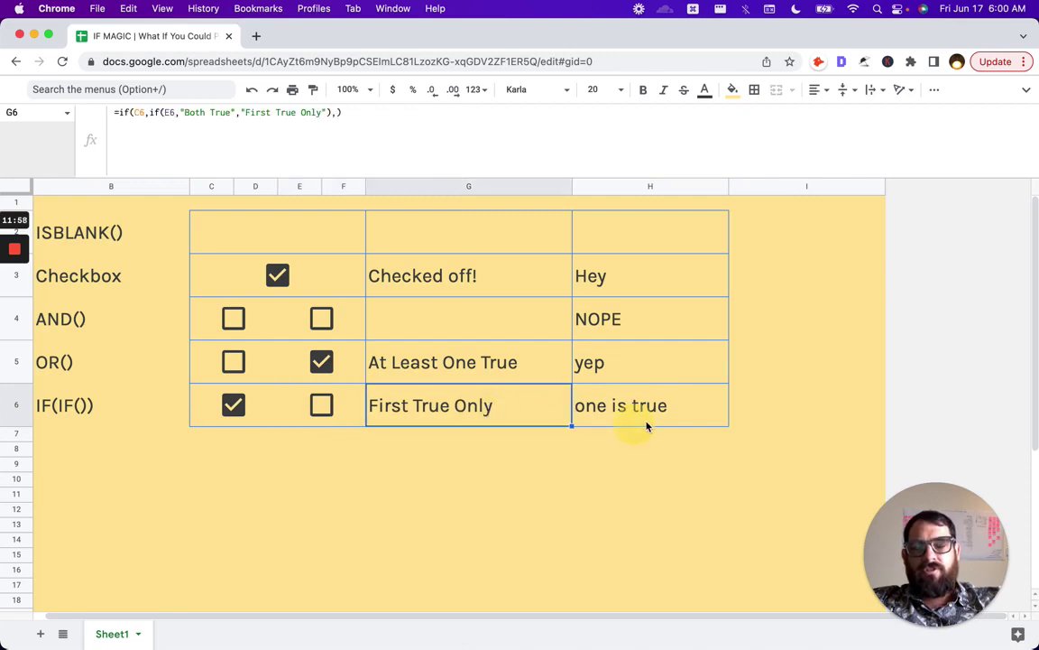
left_click(646, 419)
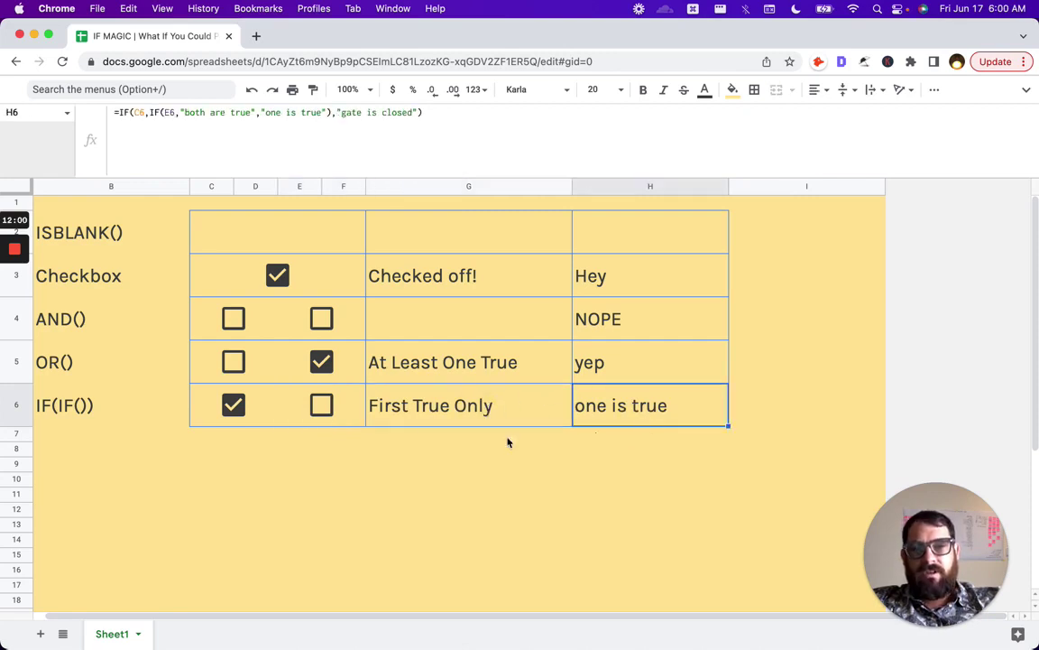
left_click(238, 407)
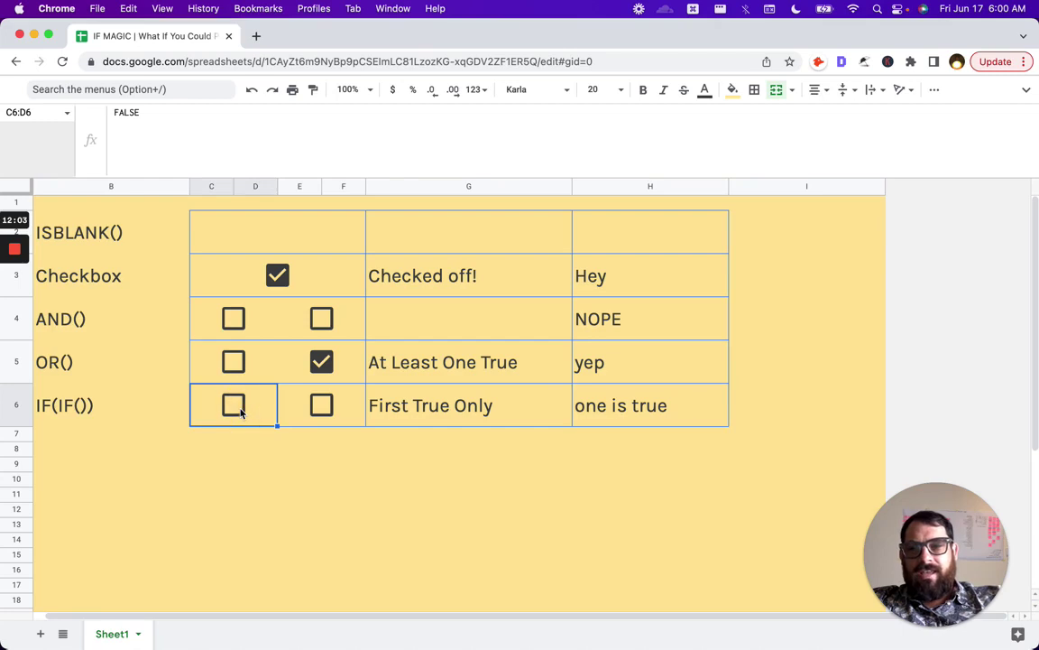
left_click(519, 408)
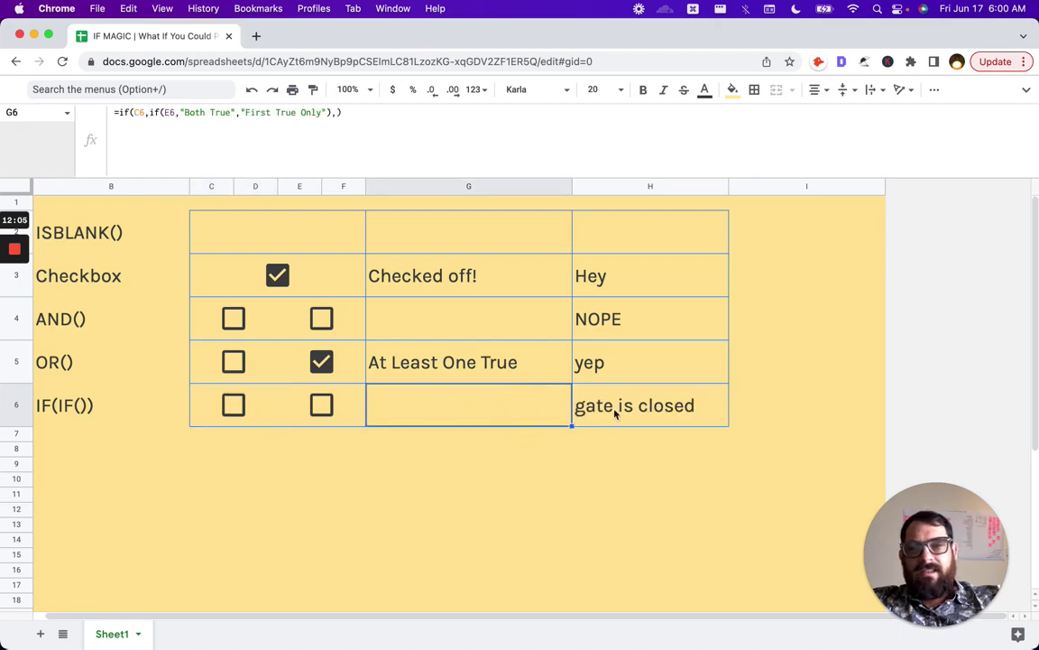
left_click(654, 413)
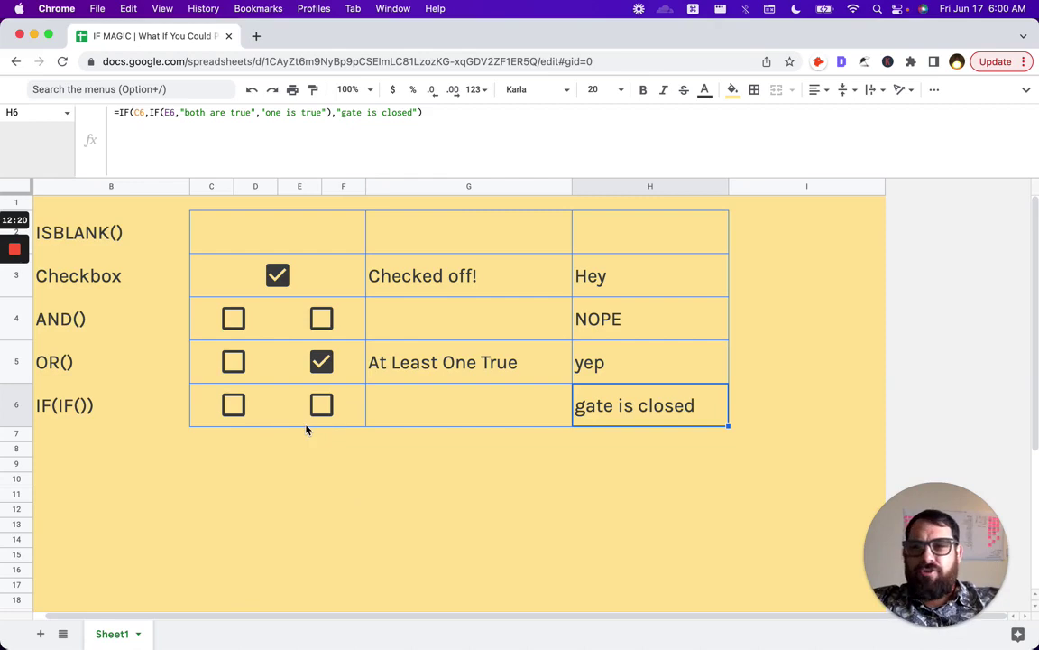
Start a truth table below the examples with IF in C10, TRUE in D10 and FALSE in D11.
left_click(256, 515)
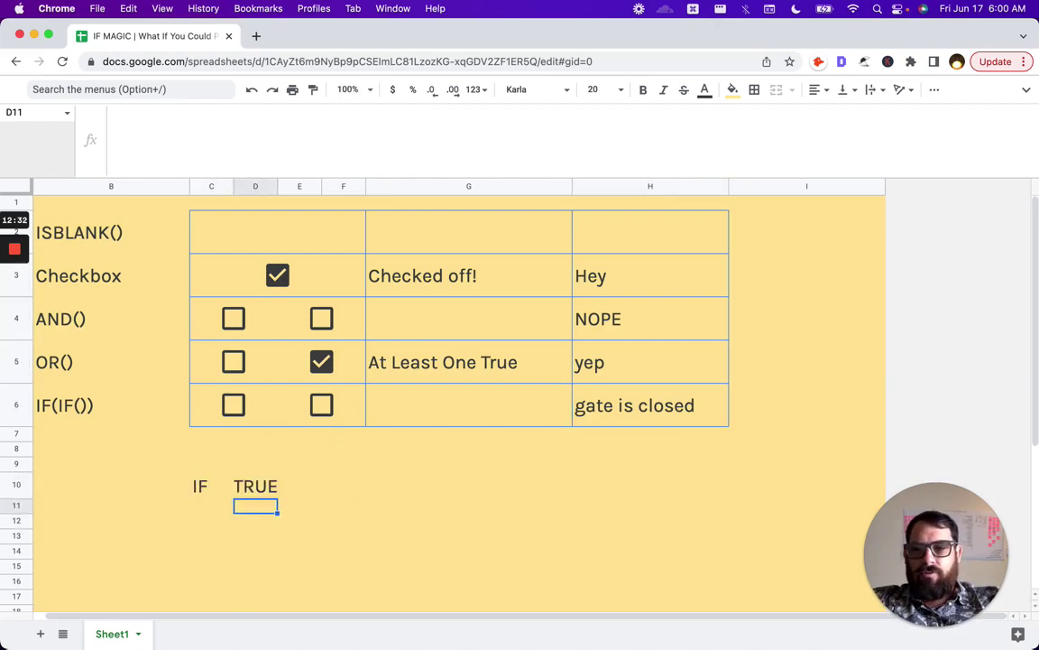
type("FALSE")
key("Return")
Extend the truth table's first column by adding TRUE in D9 and FALSE in D12.
key("Up")
key("Up")
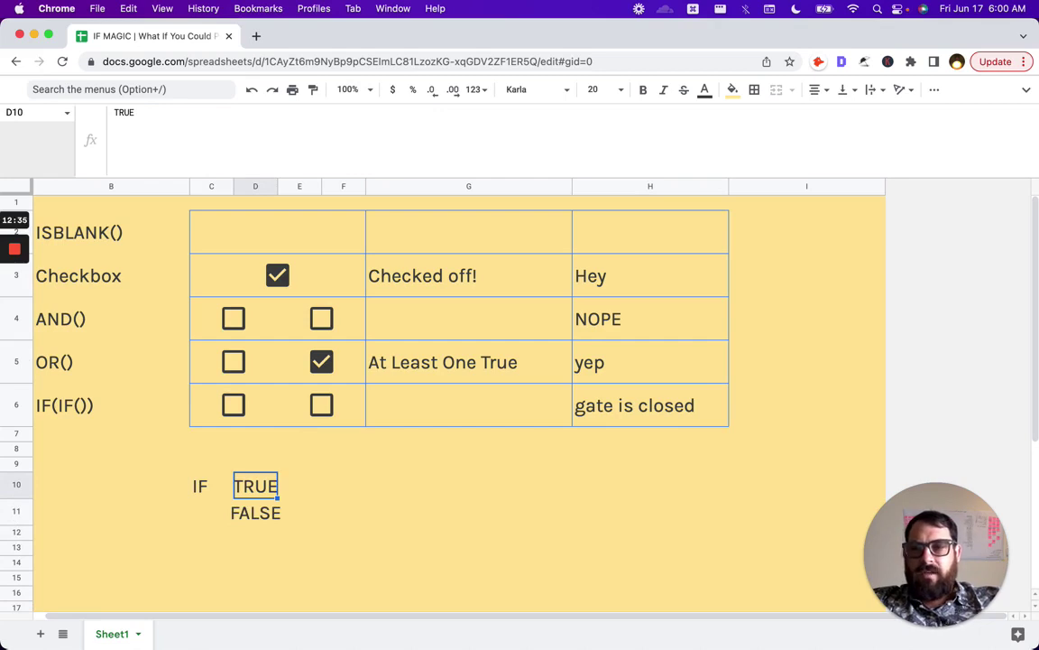
key("Right")
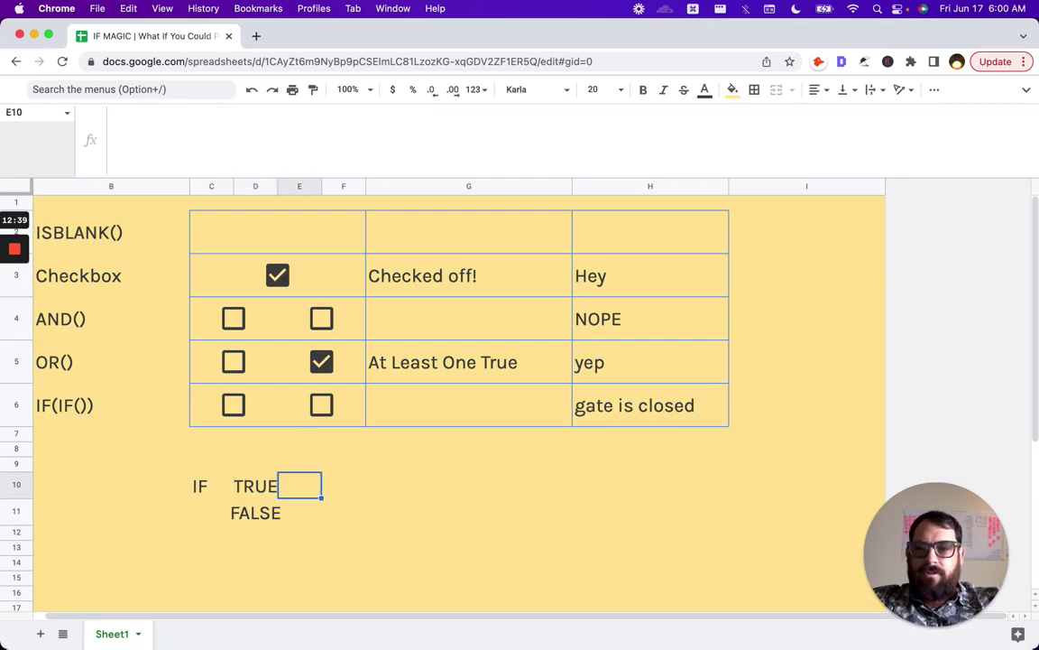
type("TURE")
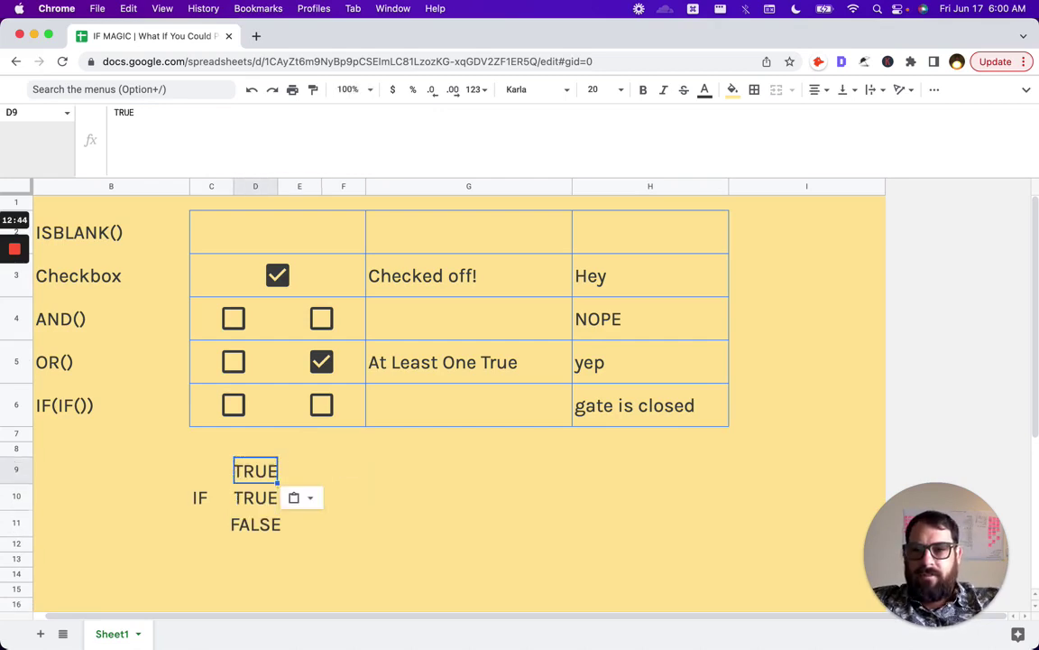
left_click(255, 497)
key("Down")
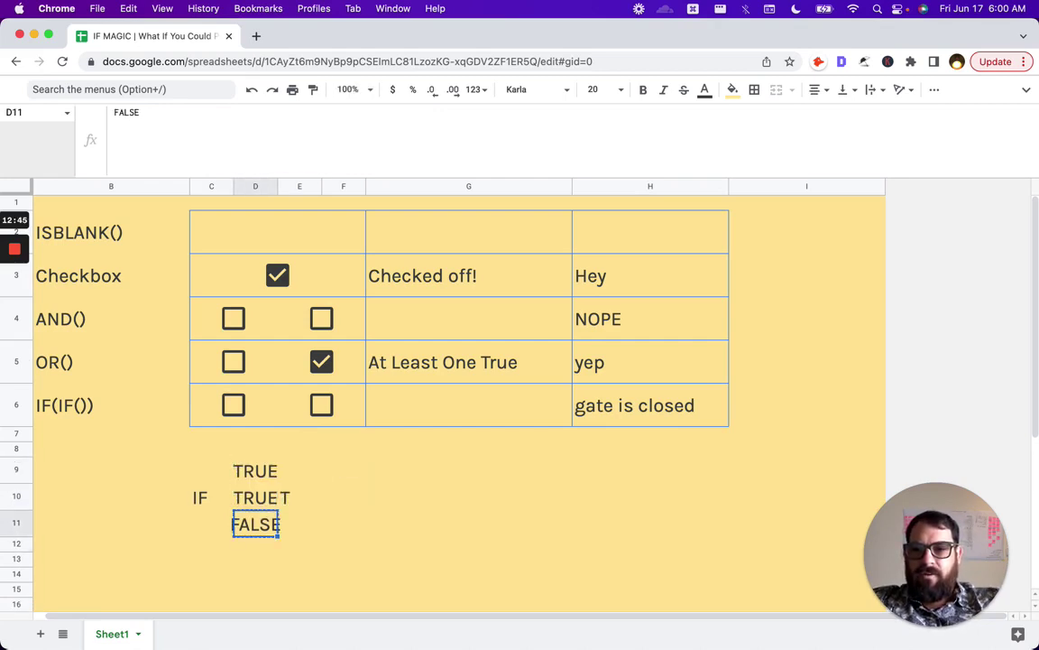
key("Down")
type("FALSE")
key("Tab")
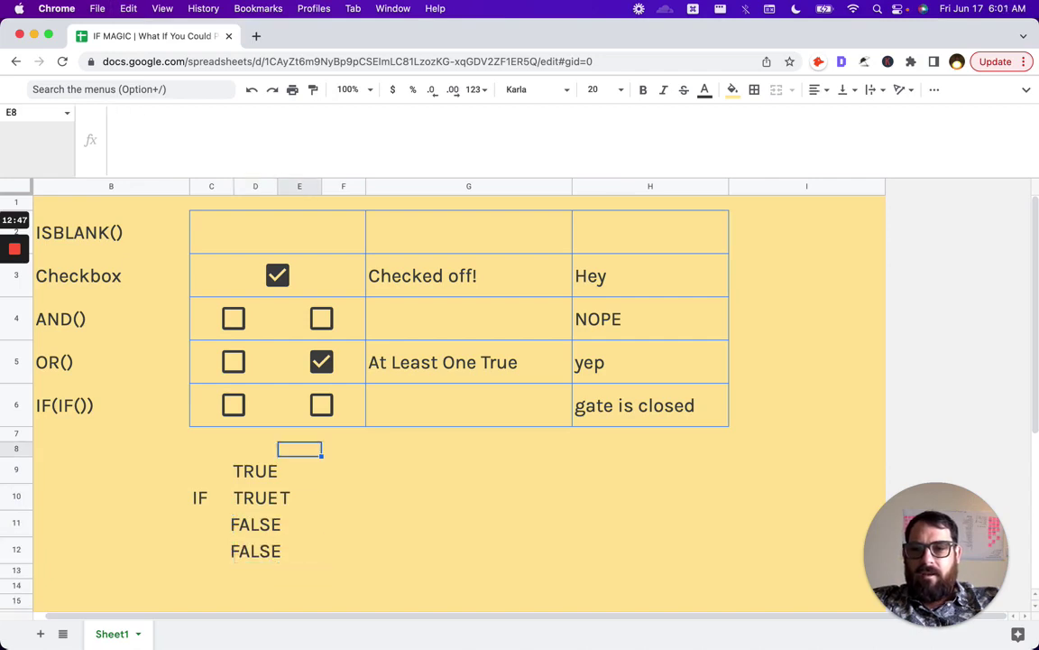
Fill the truth table's second column, E9:E12, with TRUE, FALSE, TRUE and FALSE.
key("Down")
type("True")
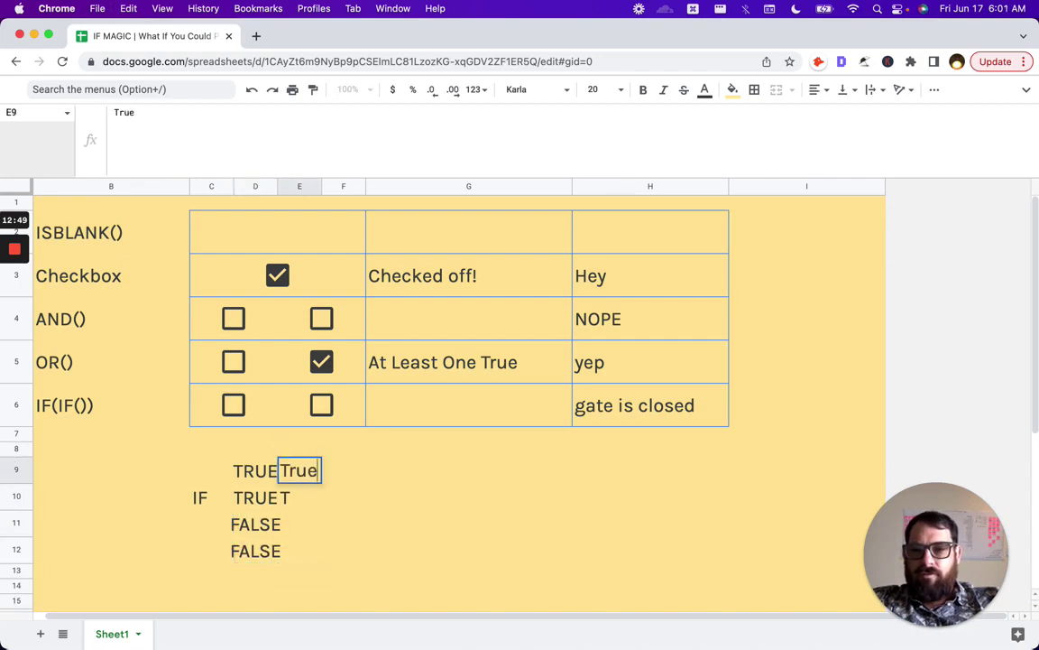
key("Return")
type("Fllse")
key("Return")
type("True")
key("Return")
type("False")
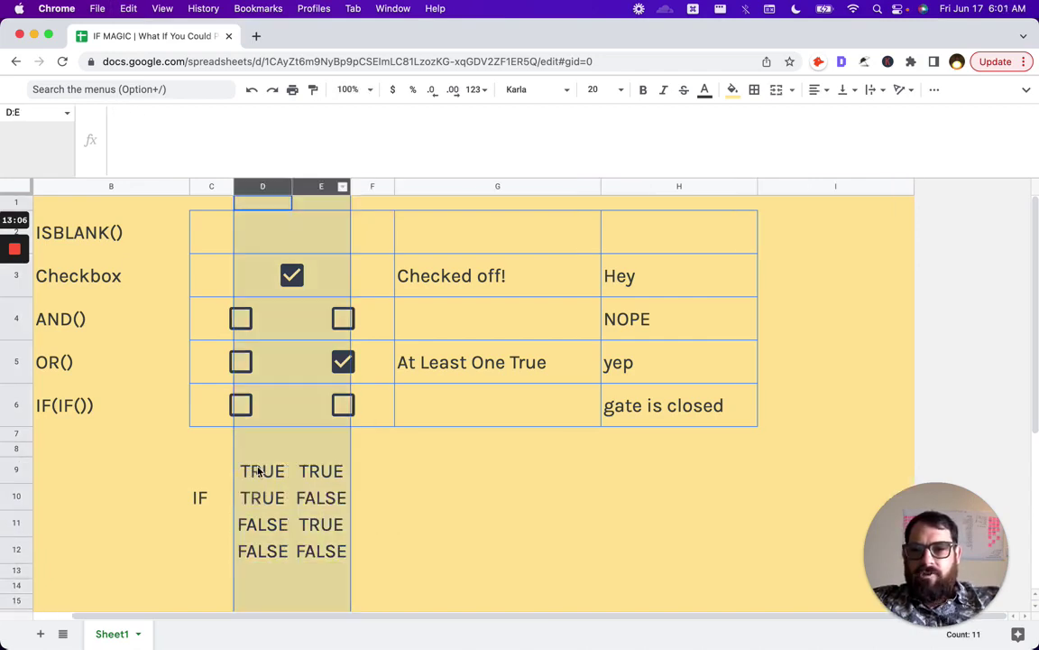
Add the headers "first" in D8 and "second" in E8 above the truth table columns.
left_click(261, 497)
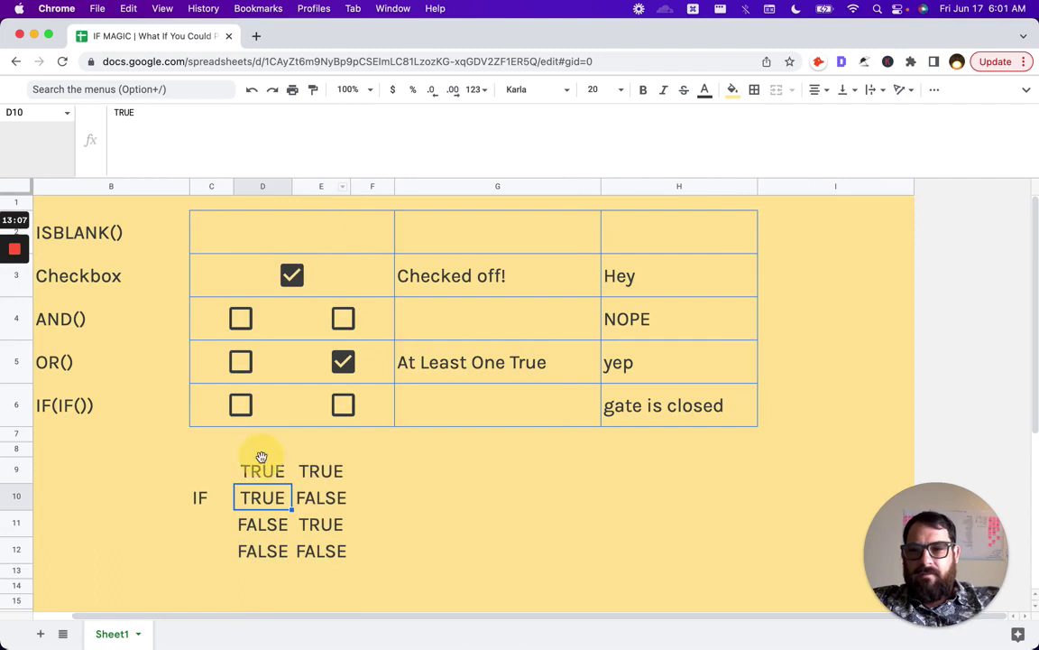
left_click(261, 451)
type("first")
key("Tab")
type("sec")
type("ond")
Enter the outcome labels Result 1, Result 2, Result 3 and Result 4 in G9:G12 beside the truth table rows.
left_click(372, 481)
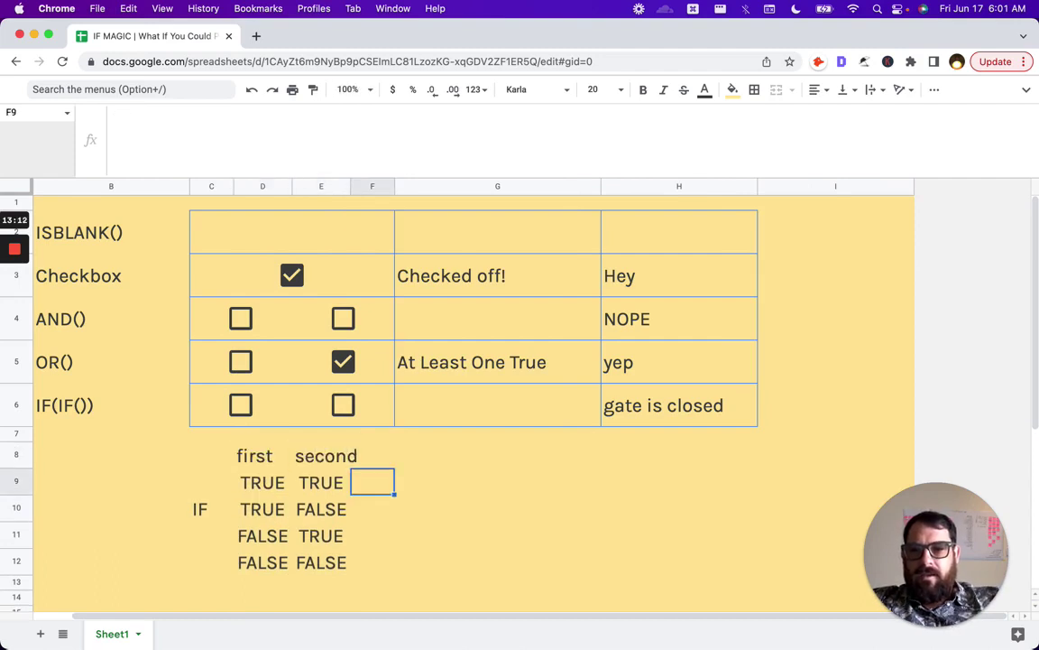
key("Right")
key("Left")
key("Left")
key("Left")
key("Left")
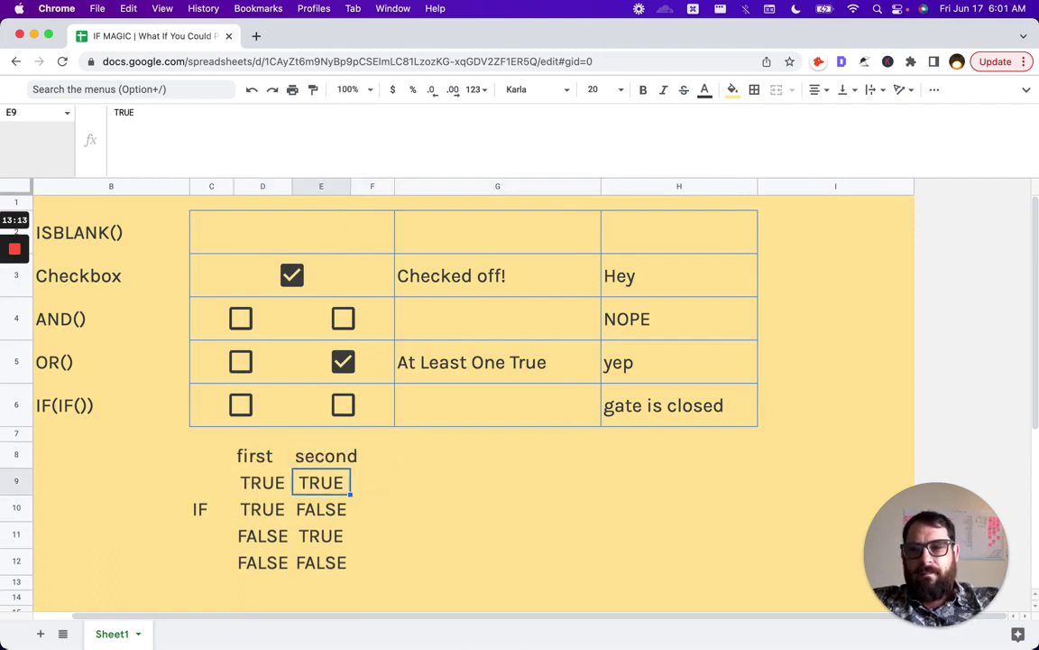
key("Right")
key("Right")
key("Right")
key("Right")
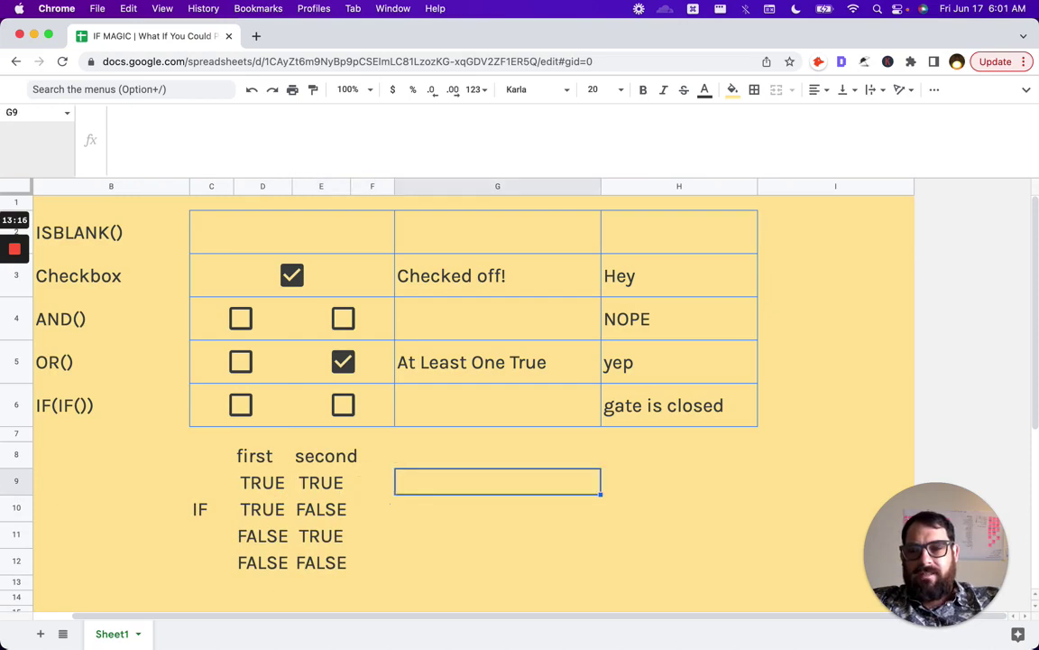
type("Result 1")
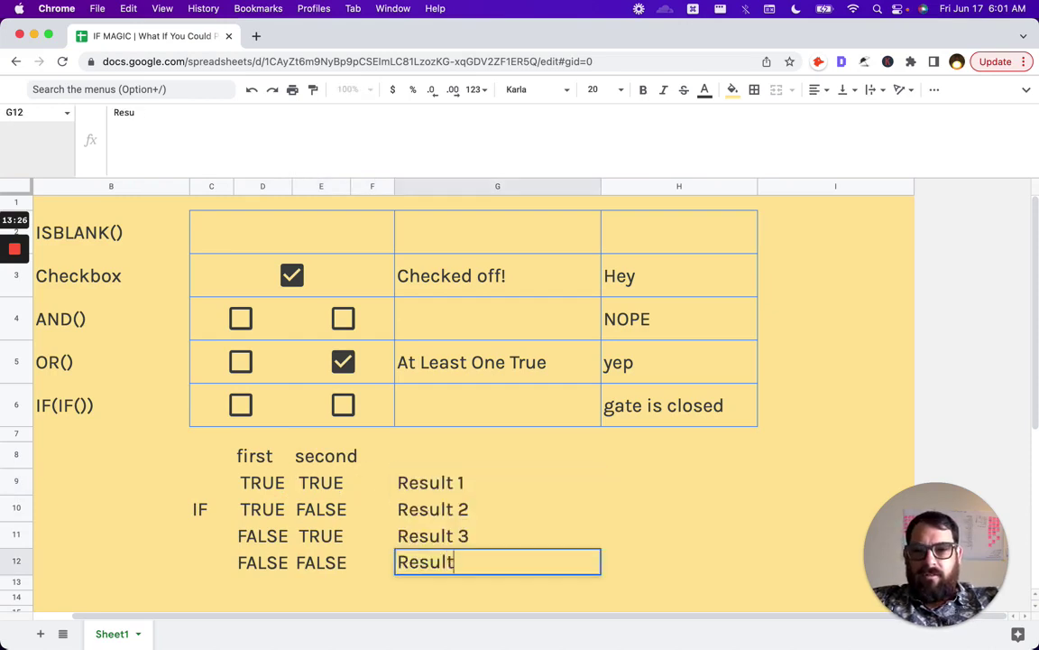
type("4")
key("Return")
Walk through the truth table's first and second value combinations and match each one to its result label.
key("Left")
key("Left")
key("Up")
key("Left")
key("Up")
key("Up")
key("Up")
key("Right")
key("Down")
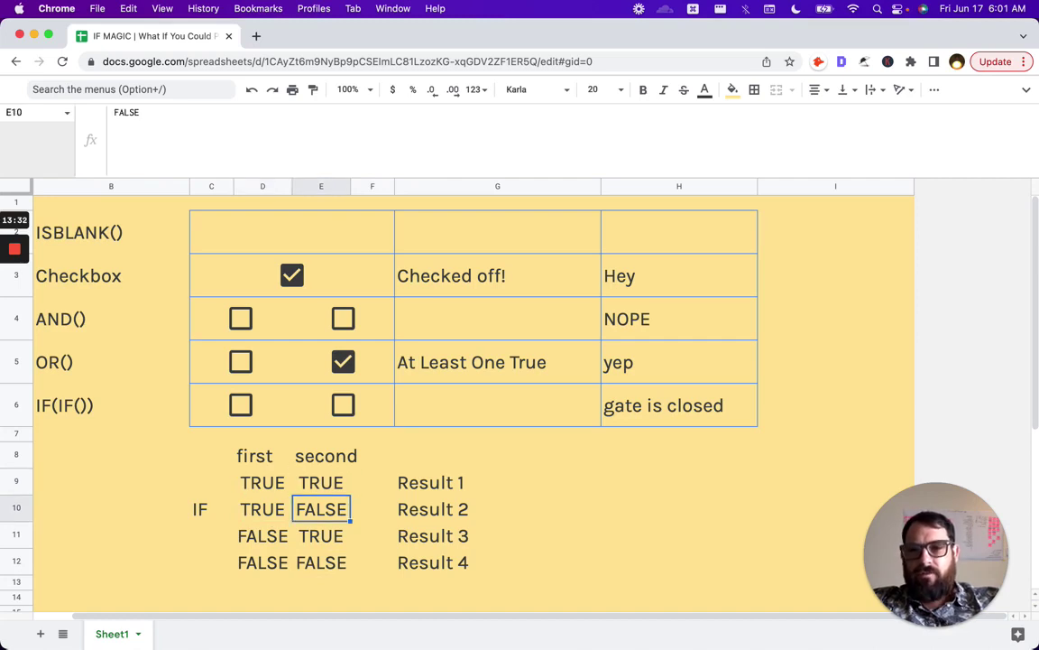
key("Down")
key("Down")
key("Right")
left_click(465, 487)
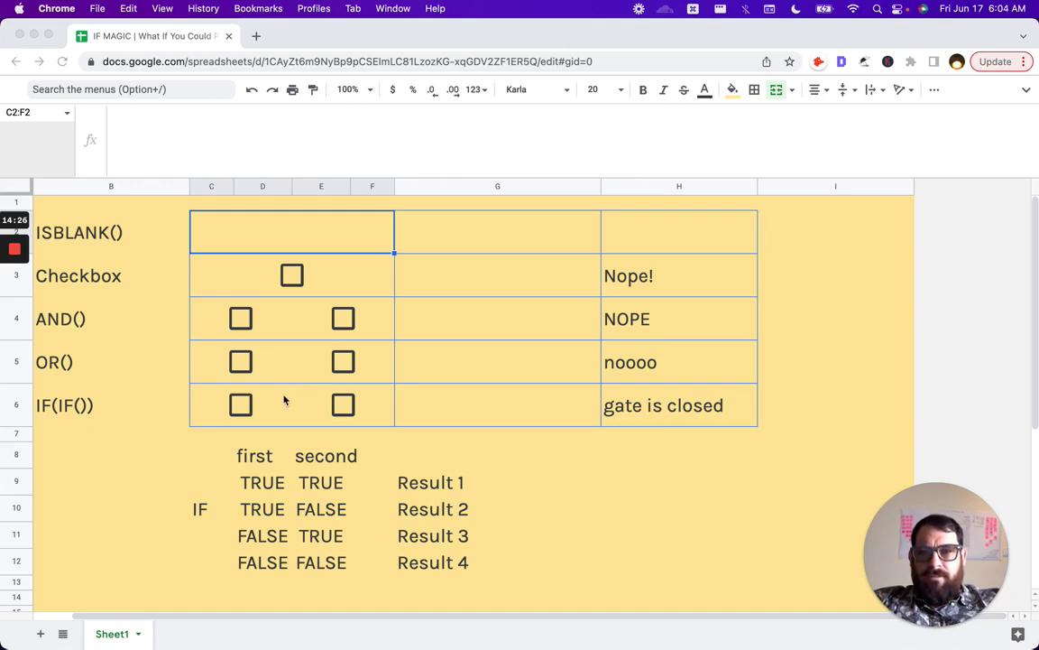
left_click(280, 236)
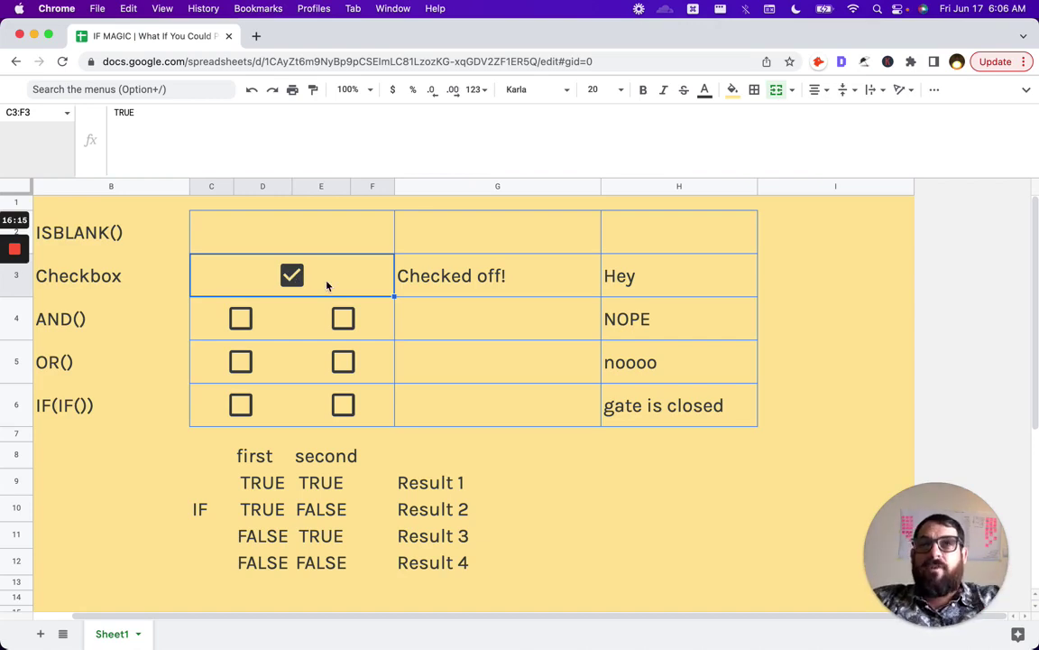
left_click(14, 311)
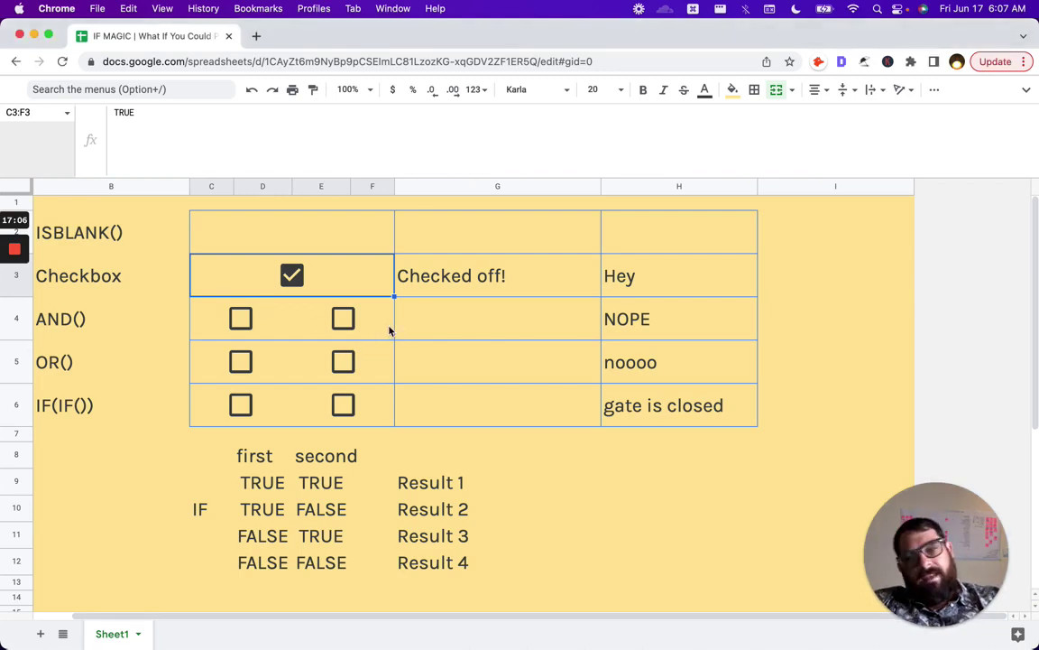
left_click(389, 331)
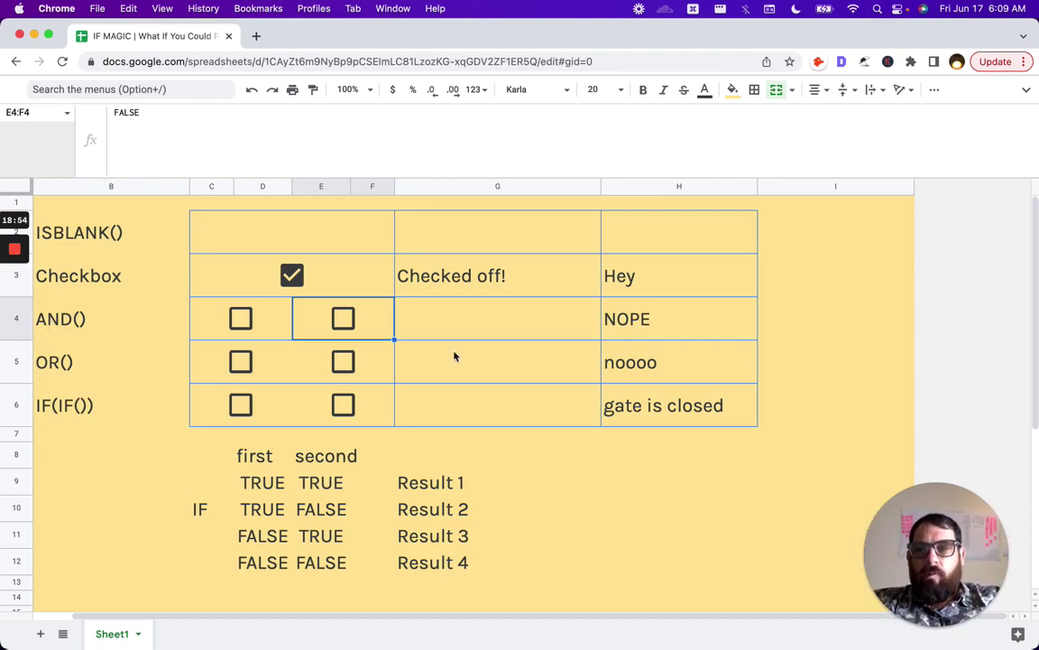
left_click(419, 364)
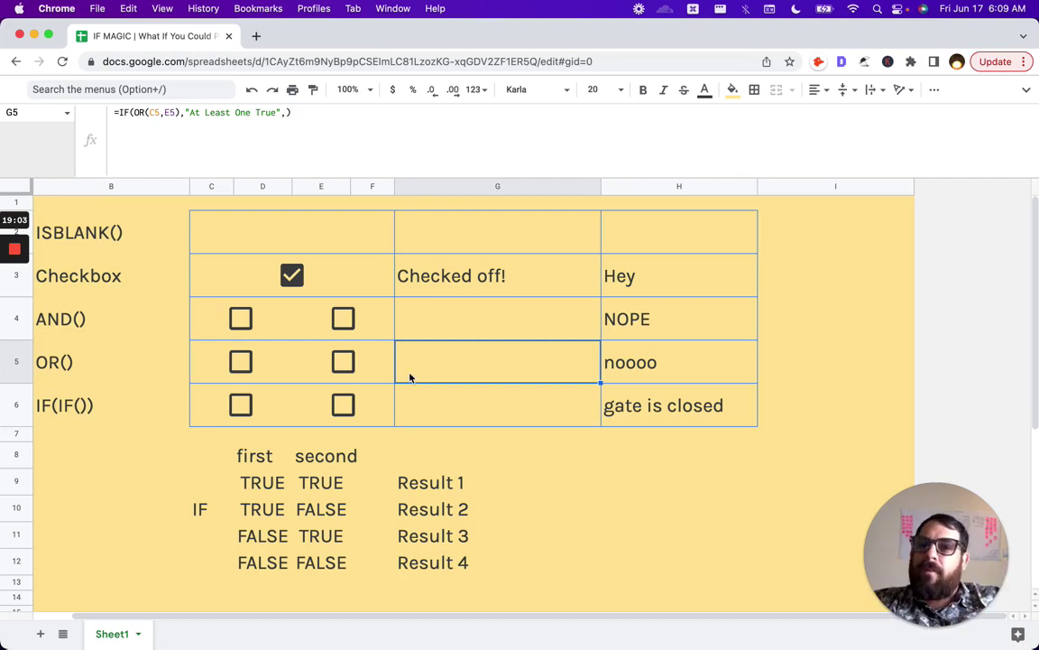
key("Right")
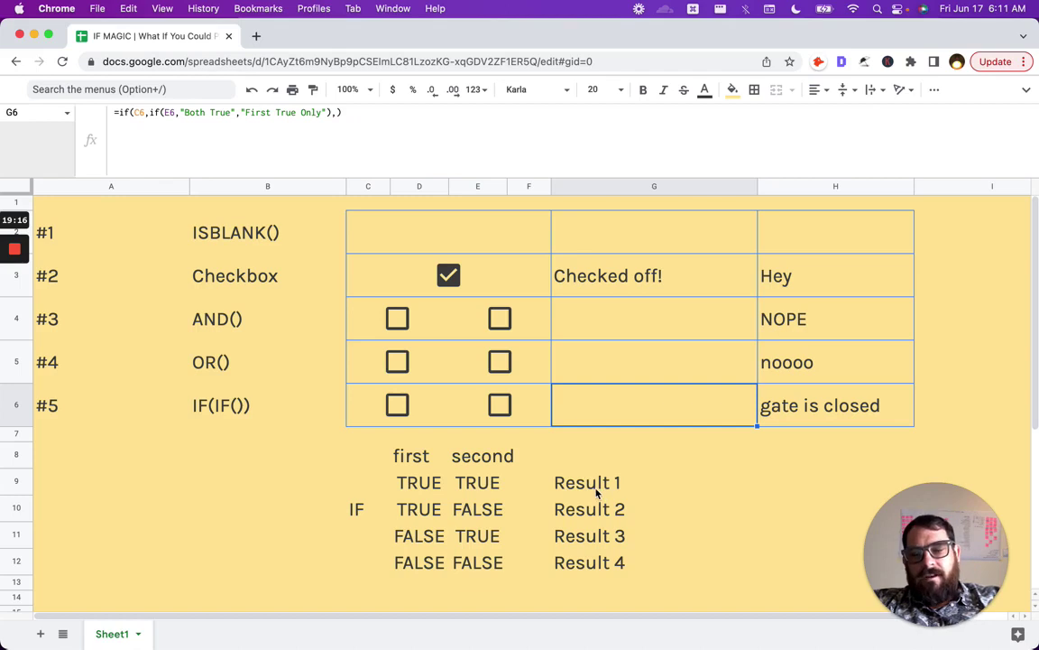
Review the result labels in G9:G12 against the truth table rows, including the FALSE and TRUE pair in row 11.
left_click(603, 490)
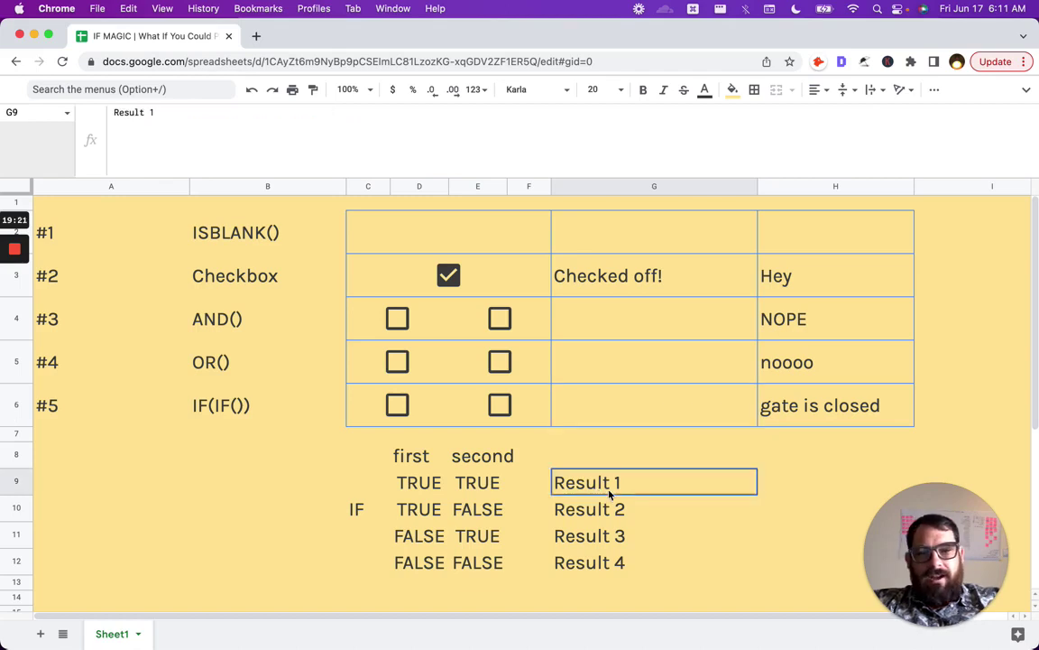
key("Down")
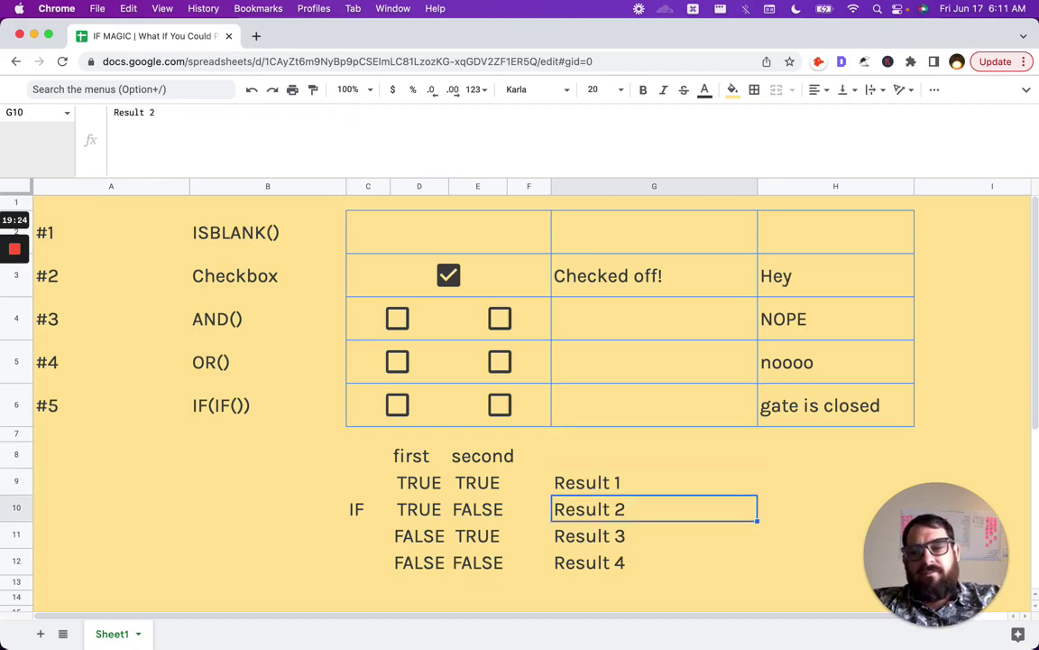
key("Down")
key("Down")
key("Left")
key("Left")
key("Up")
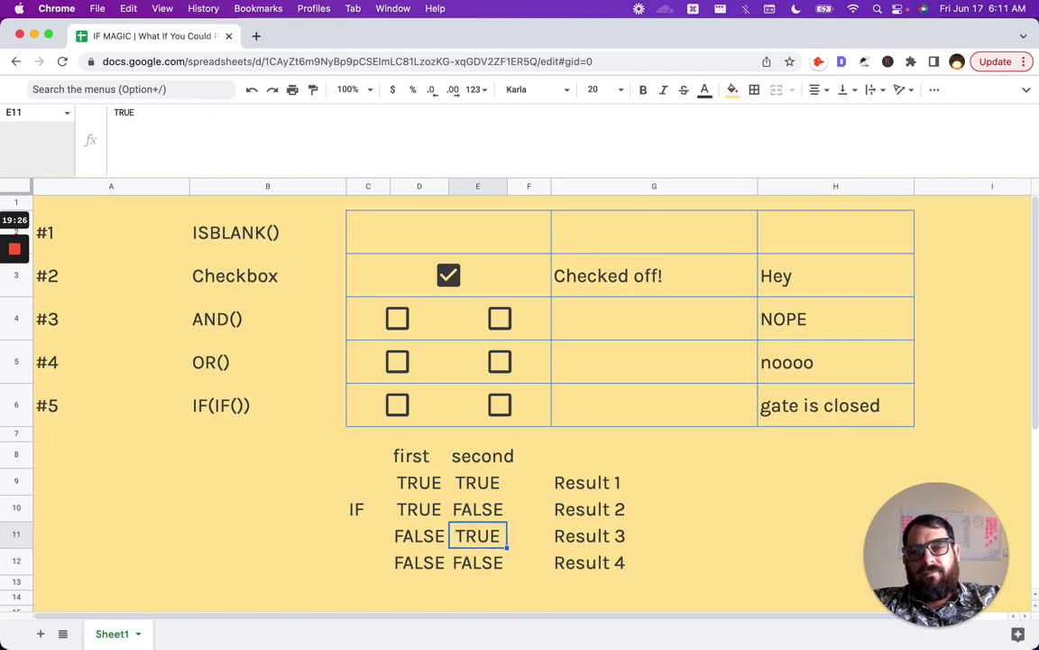
key("Left")
key("Left")
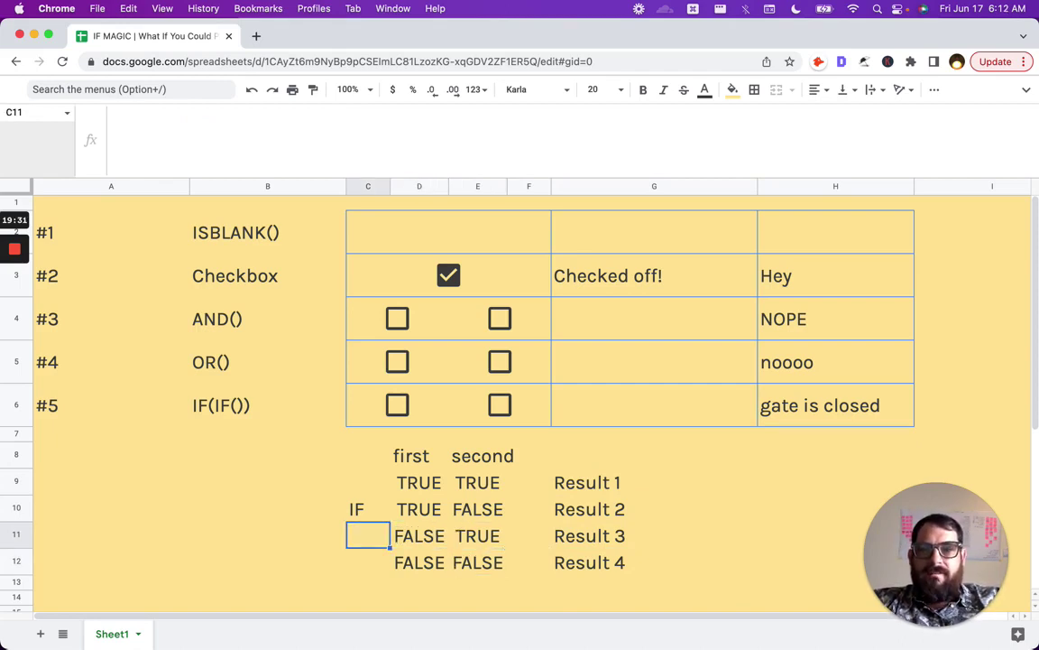
key("Right")
left_click_drag(602, 492, 603, 559)
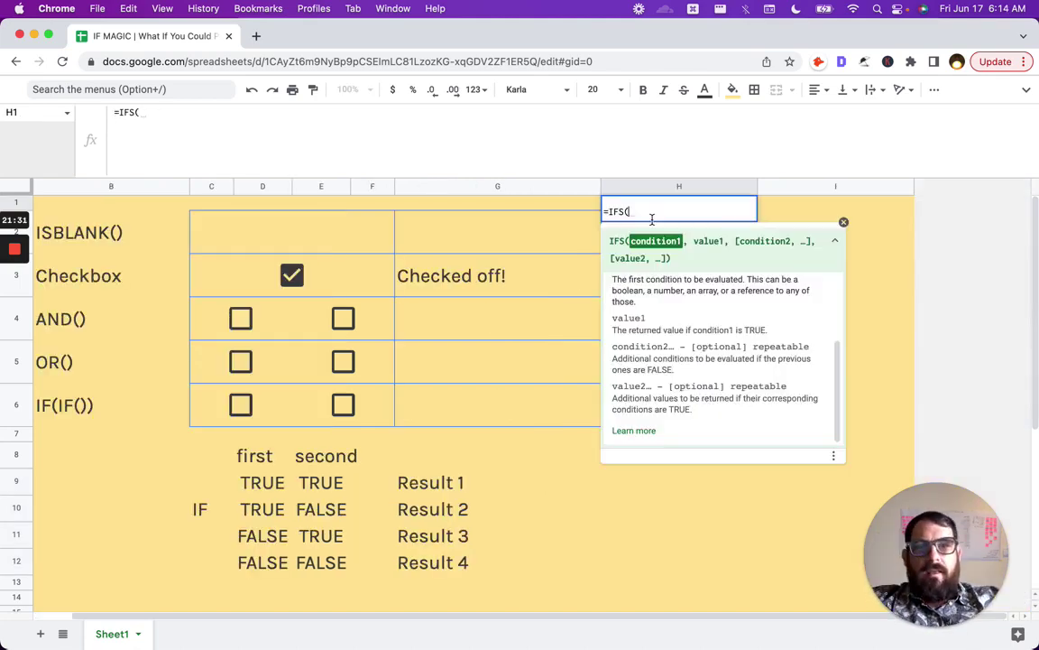
Replace the unfinished IFS formula in H1 with the start of a SWITCH formula.
key("BackSpace")
key("BackSpace")
key("BackSpace")
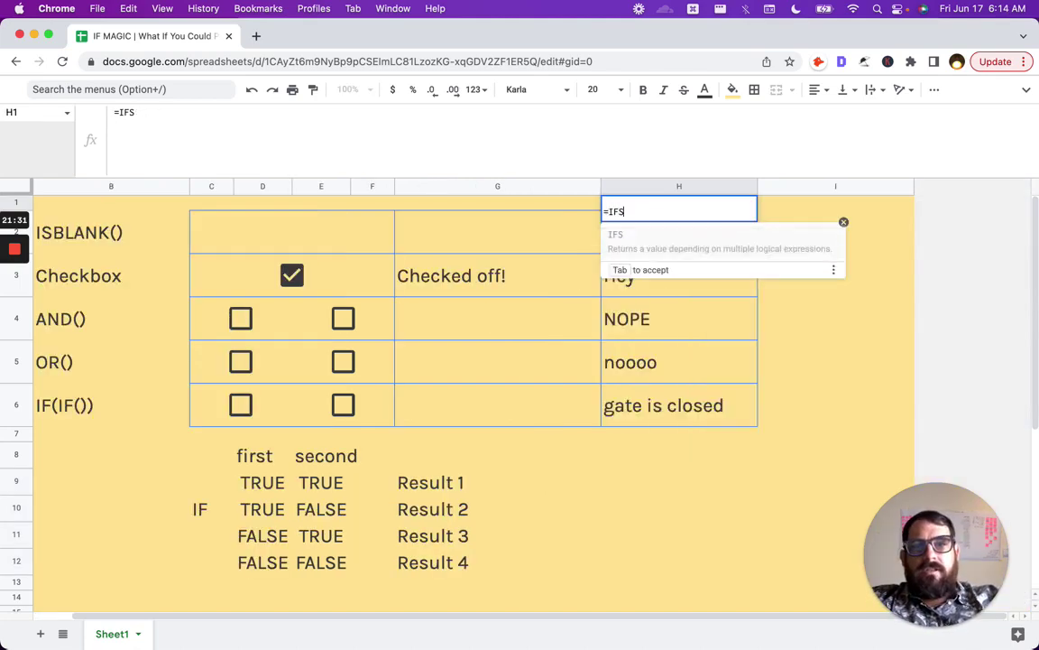
key("BackSpace")
type("SW")
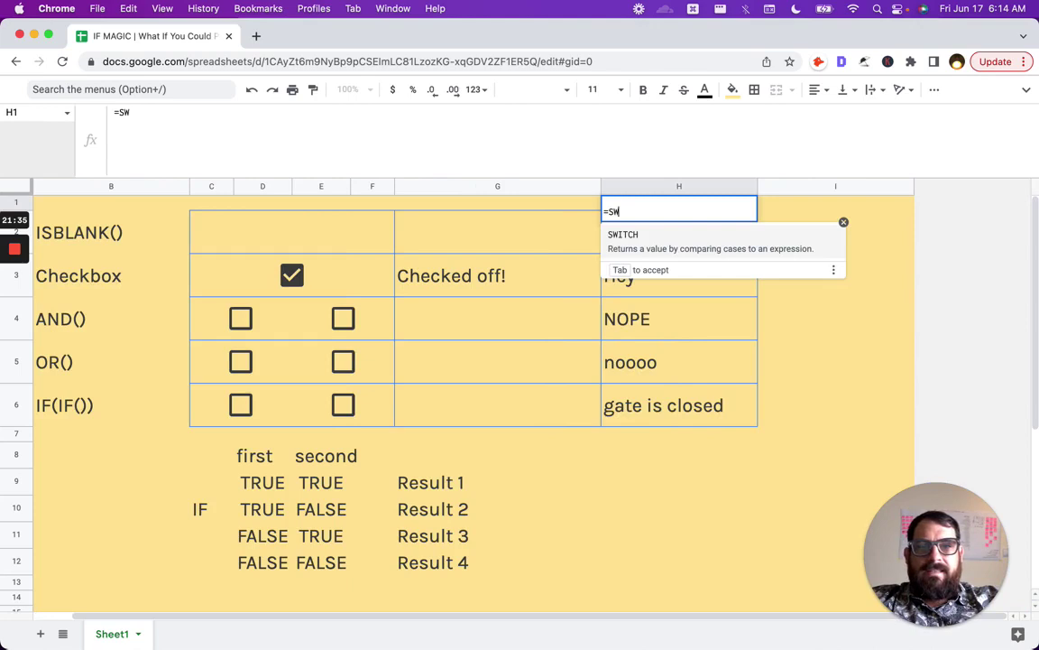
type("ITCH(")
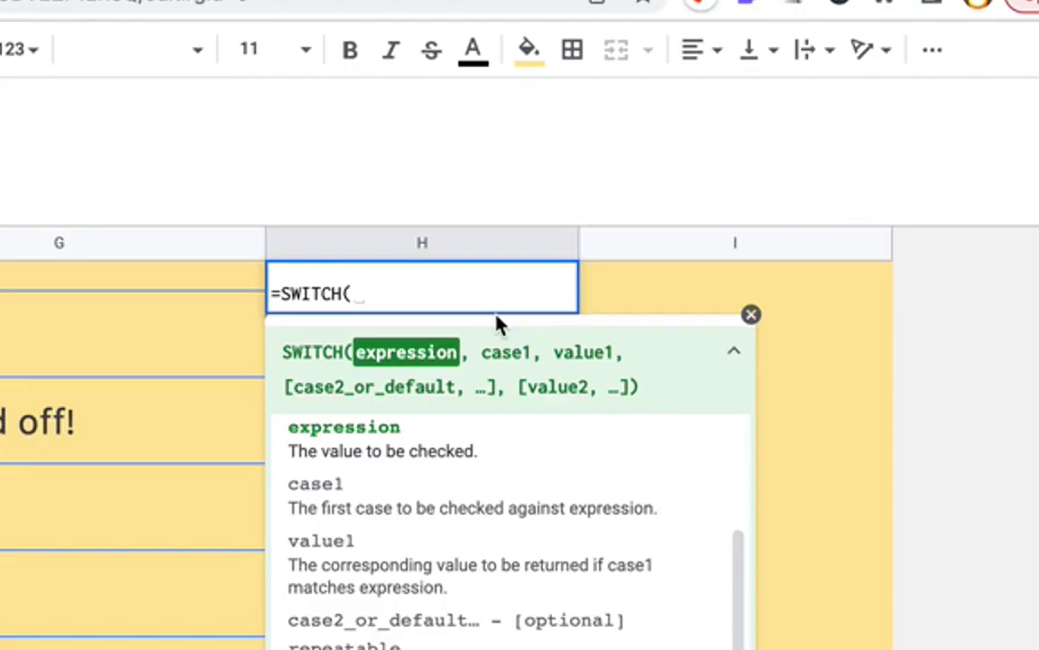
Complete the H1 formula as =SWITCH(G1,"January","1st month","February","2nd Month").
type("\"")
key("BackSpace")
type("G1,\"January\",\"")
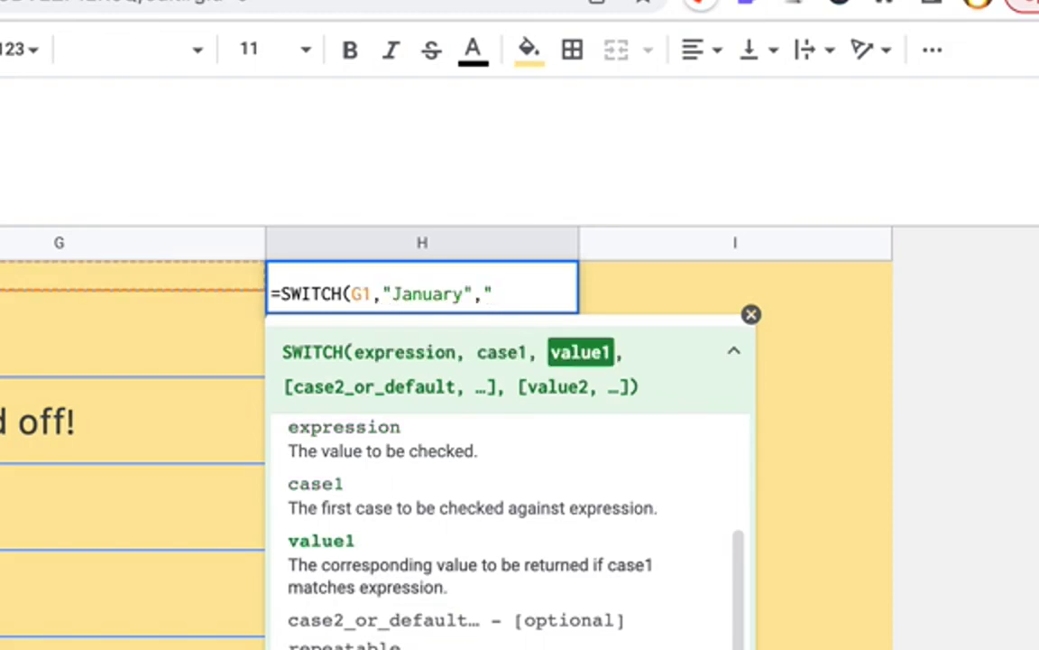
type("1st month\",")
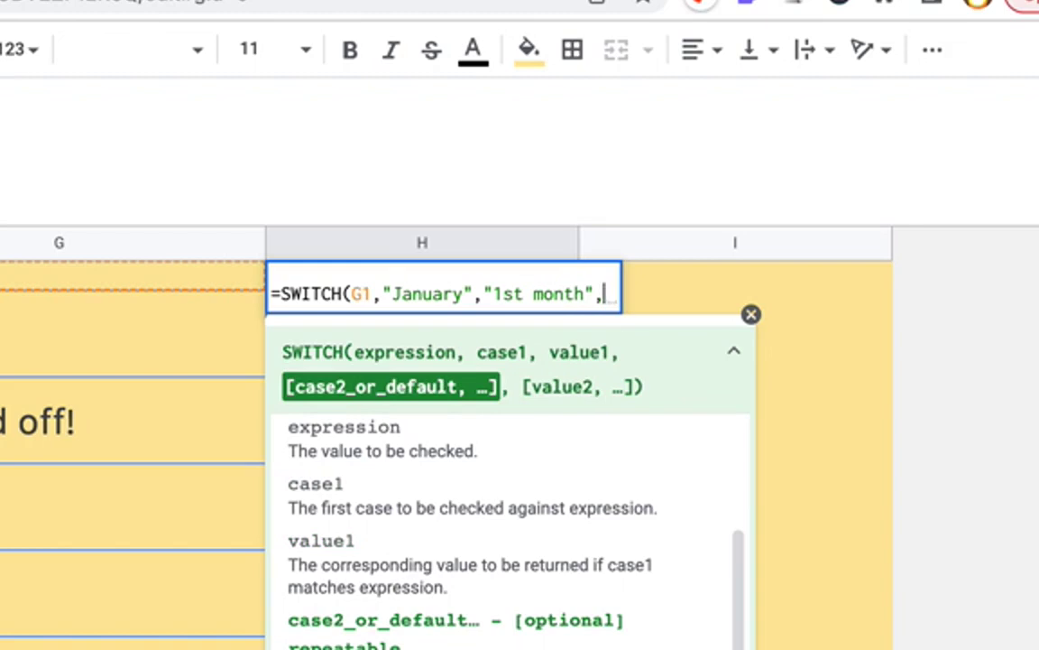
type("\"Febru")
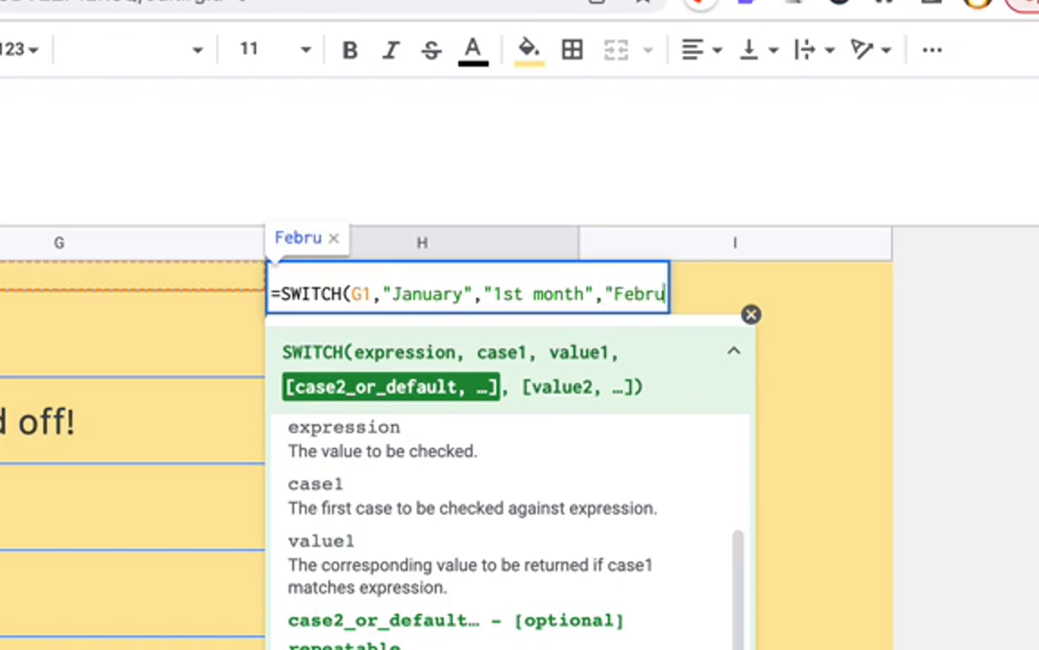
type("ary\",\"")
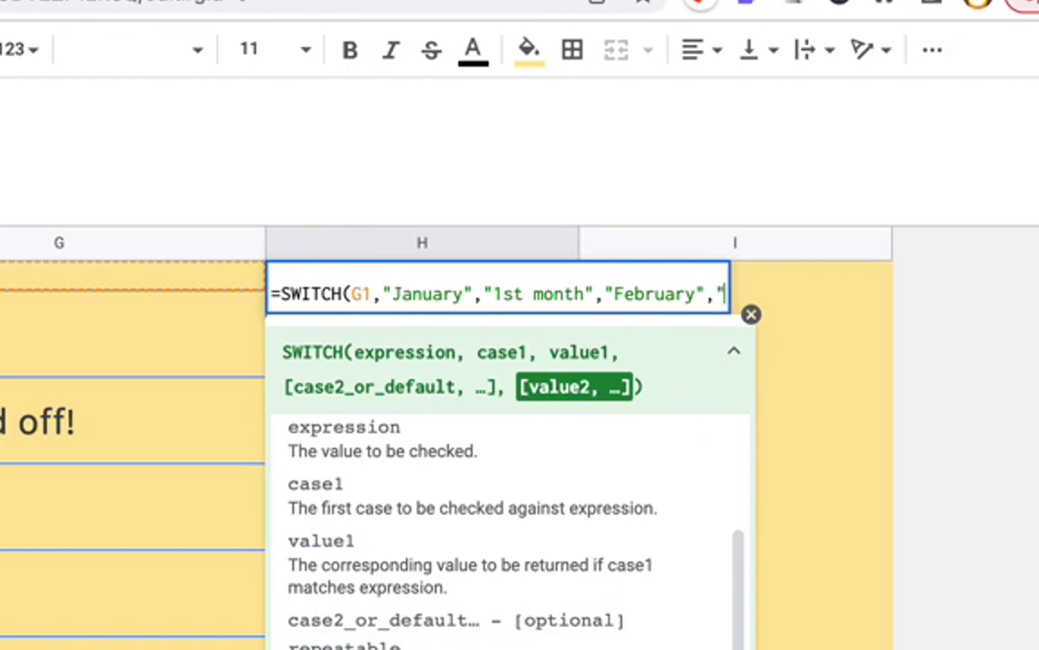
type("2nd Month\"")
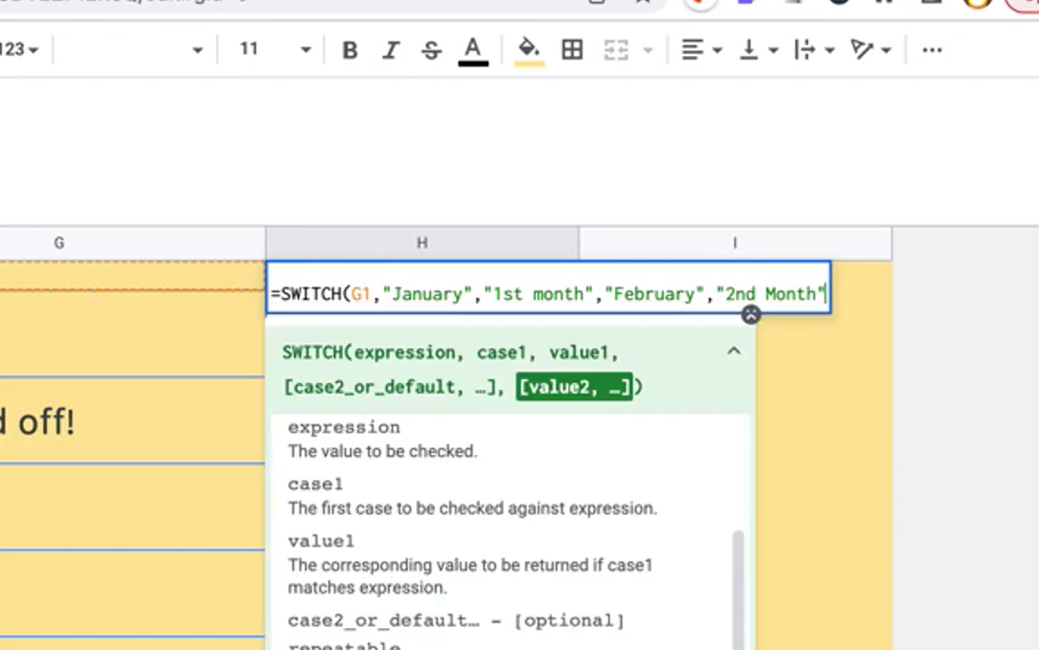
type(")")
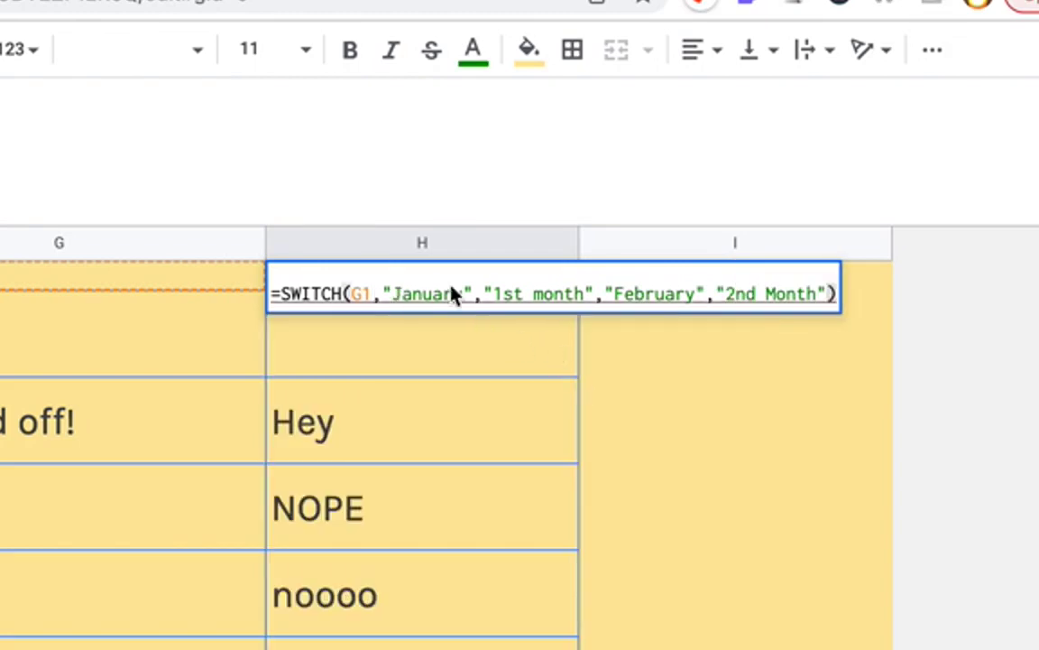
key("Left")
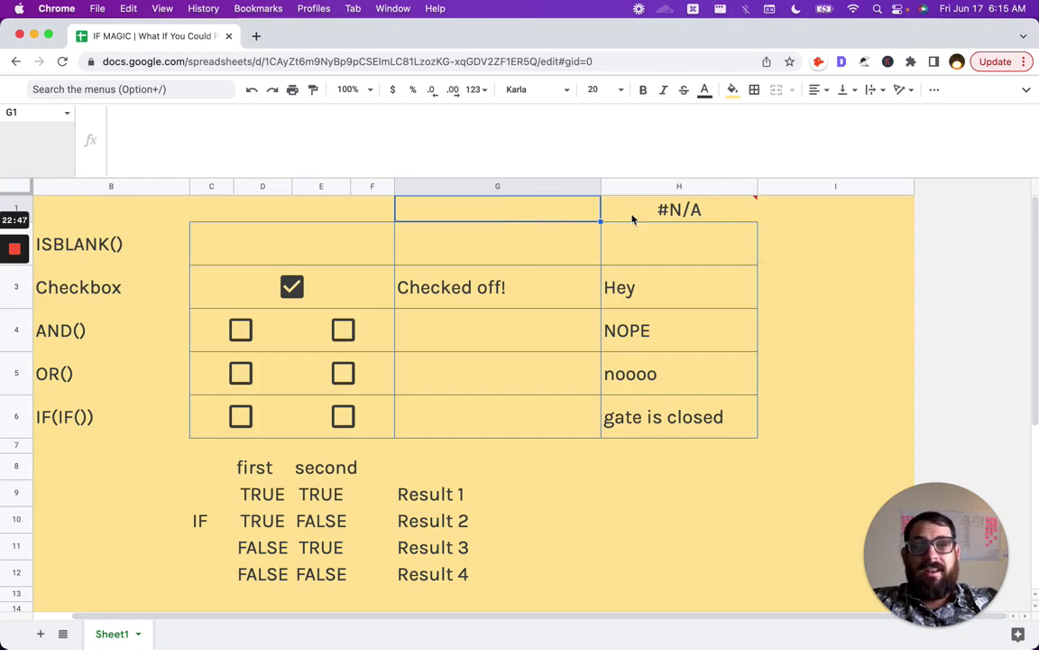
Examine the error in H1 and enter Something in G1 to test the SWITCH formula.
left_click(666, 210)
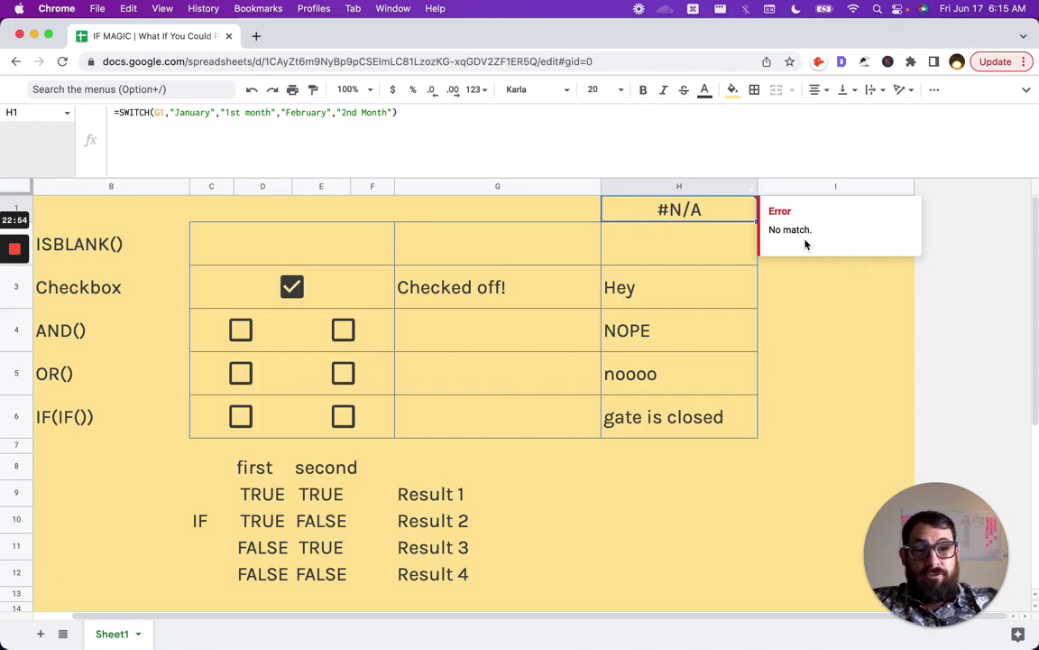
left_click(495, 214)
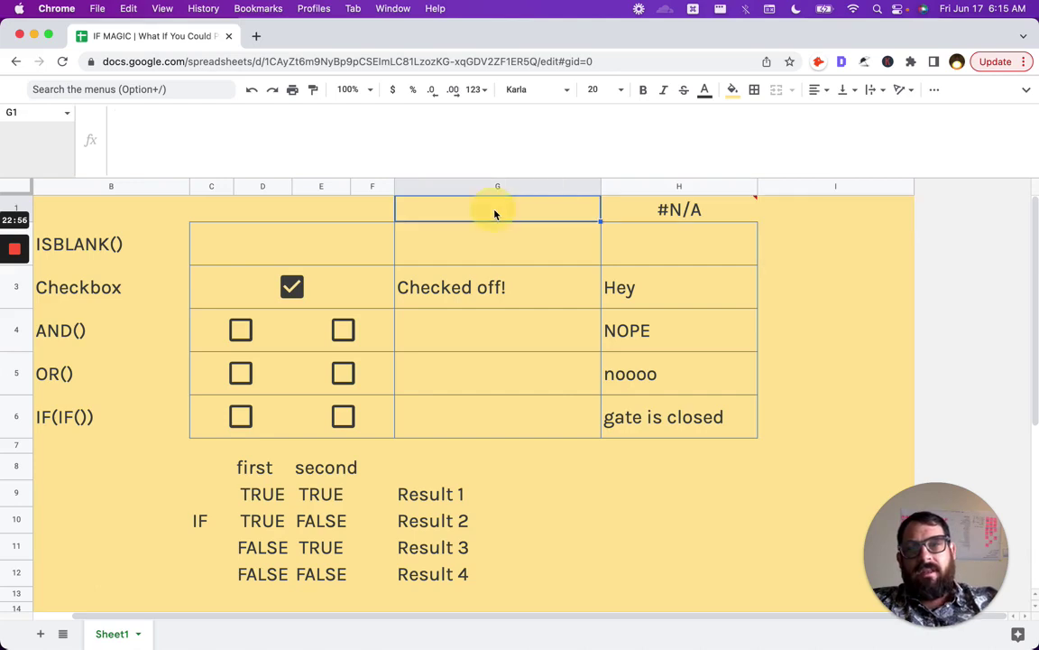
type("Something")
key("Return")
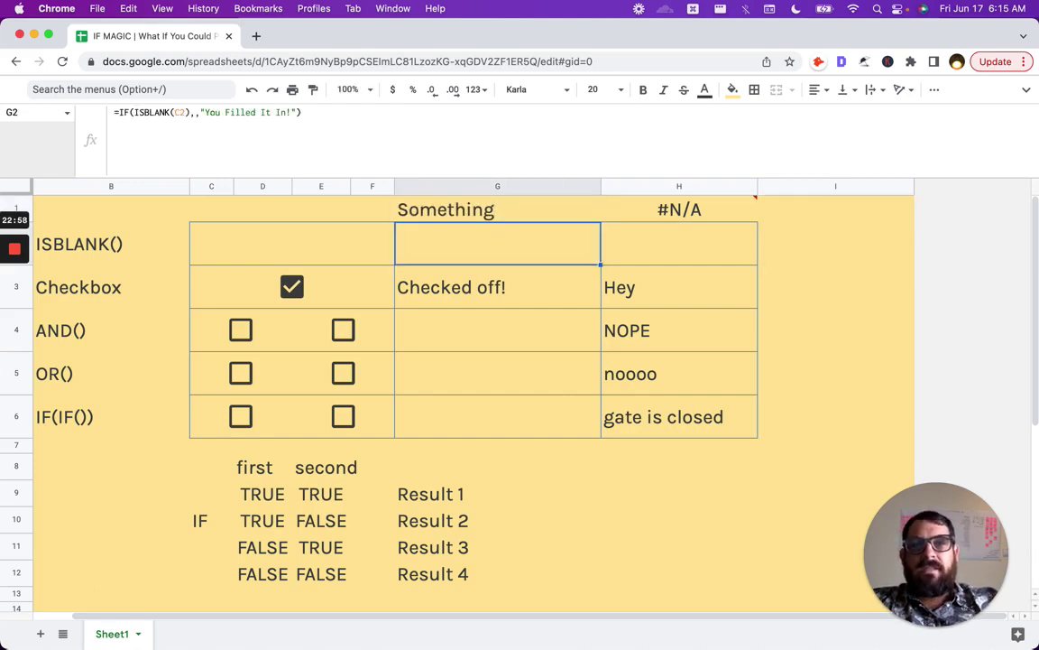
Test the SWITCH formula with January and February as successive entries in G1, checking the result in H1.
left_click(570, 215)
type("January")
left_click(570, 215)
type("February")
key("Return")
left_click(679, 217)
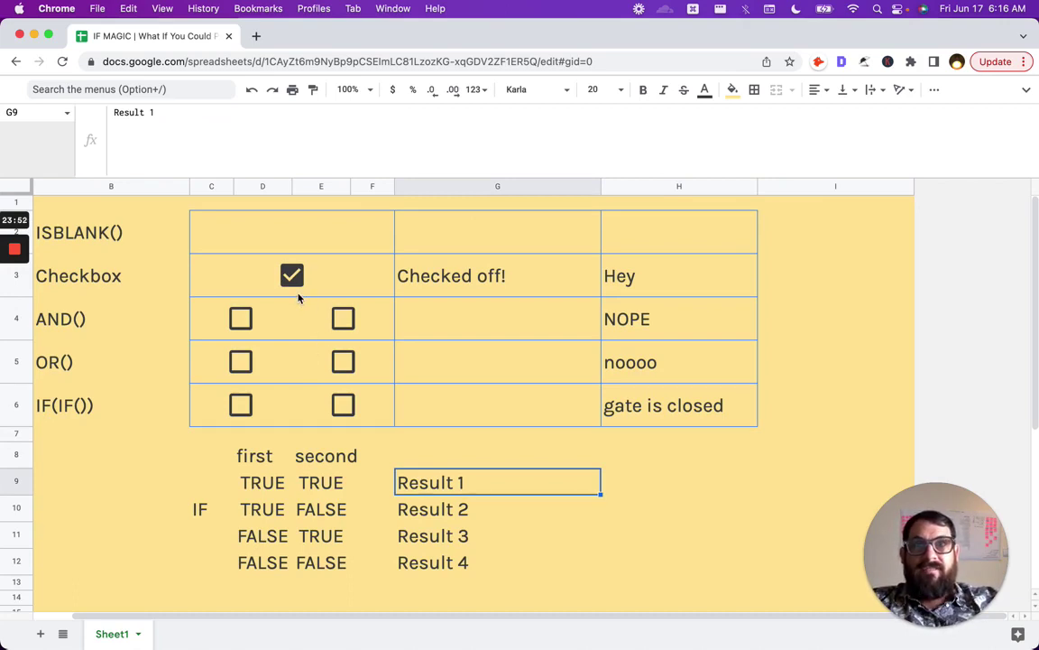
Enter an IF formula in H7 that returns "Hello" when C7 equals "Yes Sir" and "Bye" otherwise.
left_click(244, 434)
left_click(632, 440)
type("=")
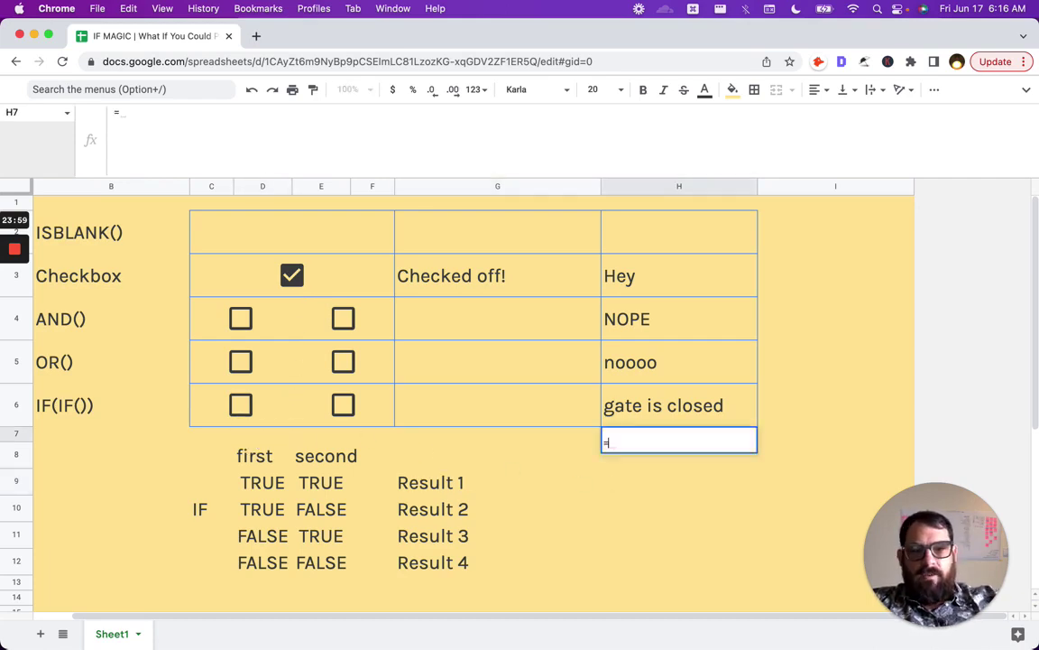
type("IF(C7")
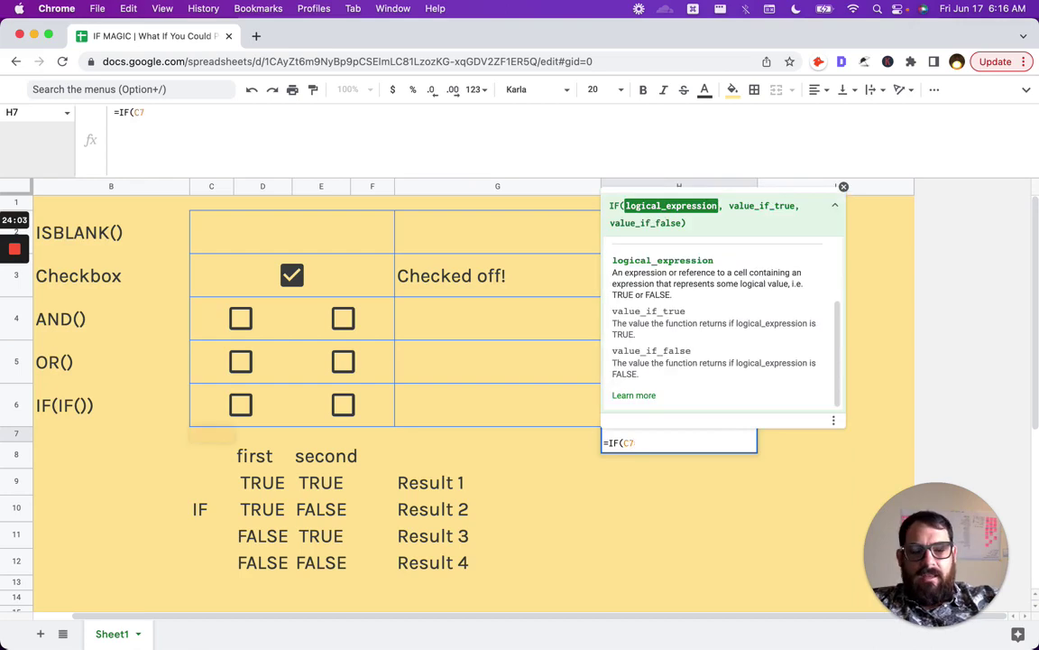
type("=\"Yes Sir\",")
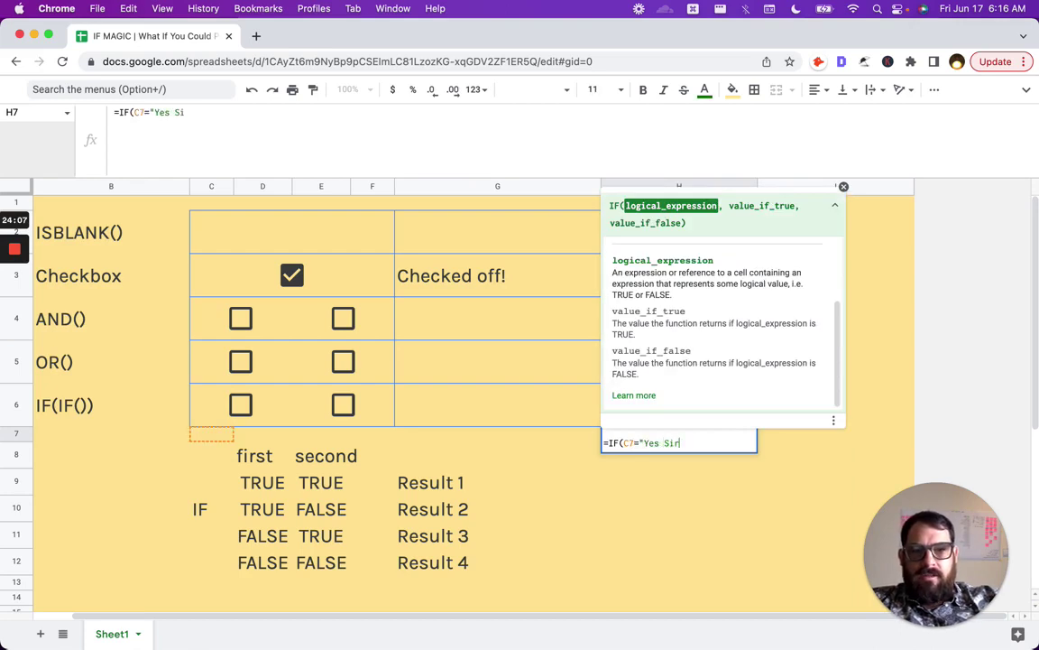
type("\"Hello\",\"Bal")
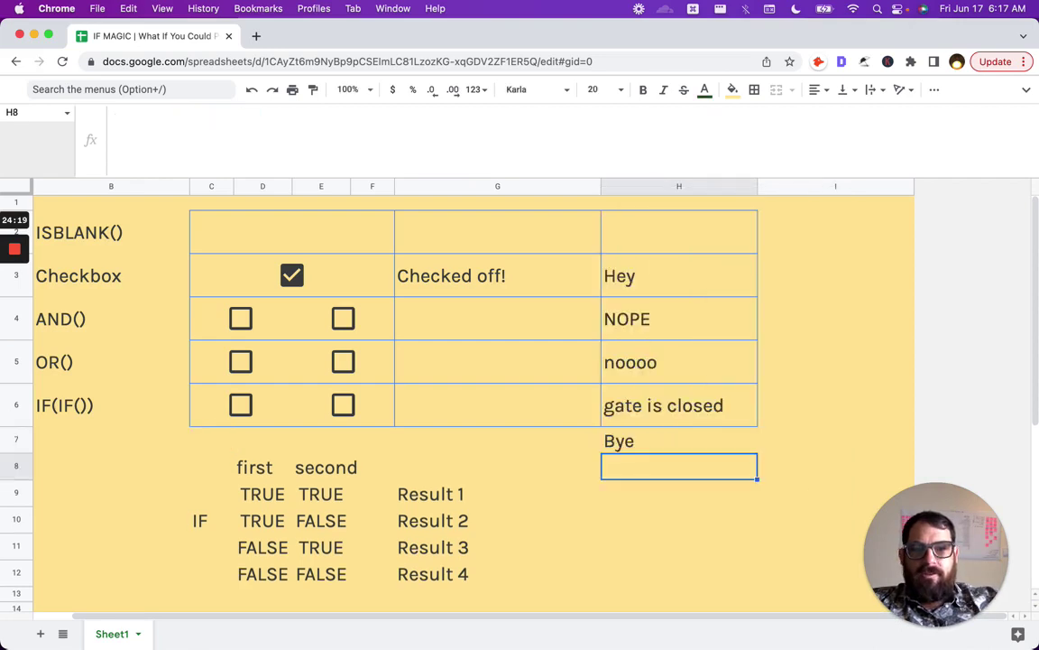
Enter Yes Sir in C7 to test the text-matching IF formula in H7.
left_click(497, 440)
left_click(263, 440)
left_click(211, 440)
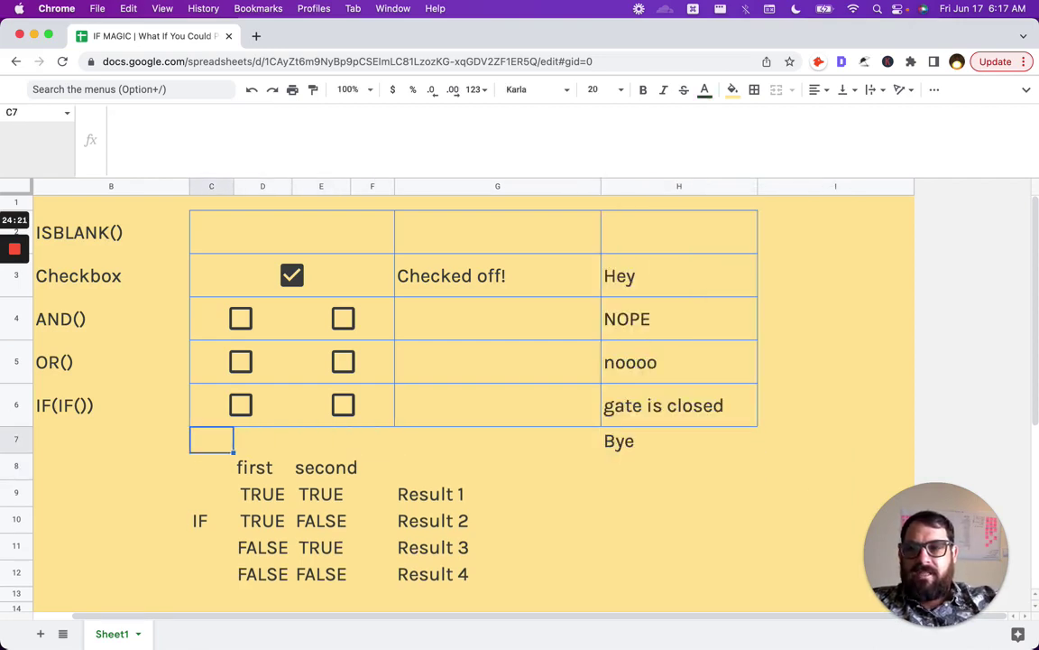
type("Yes Sir")
key("Return")
key("Up")
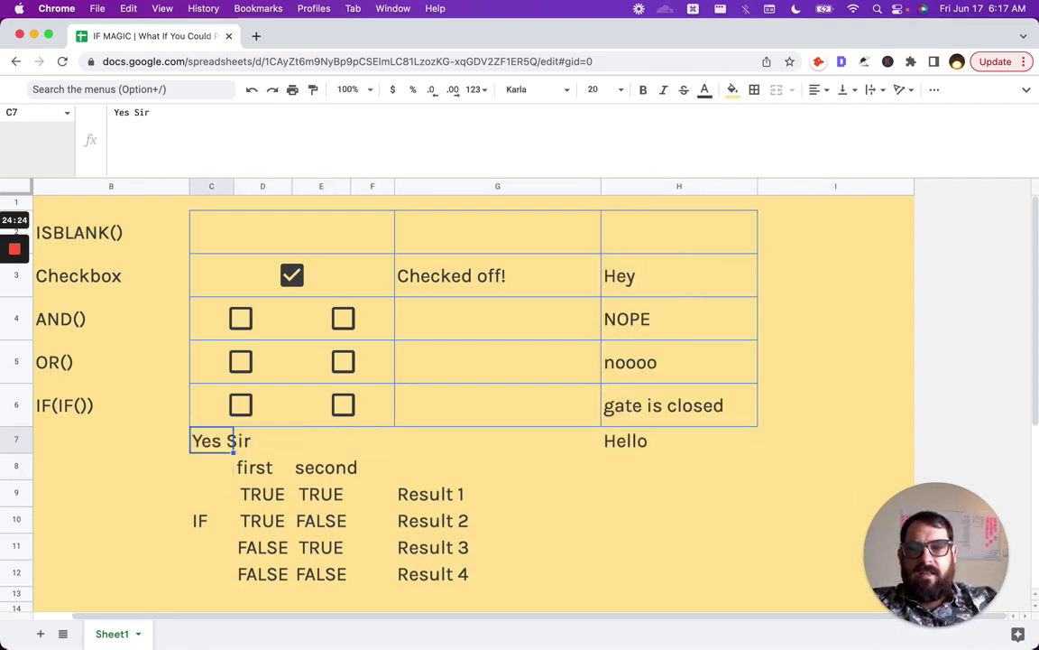
Clear the test text in C7 and the IF formula in H7.
key("Right")
key("Left")
key("Delete")
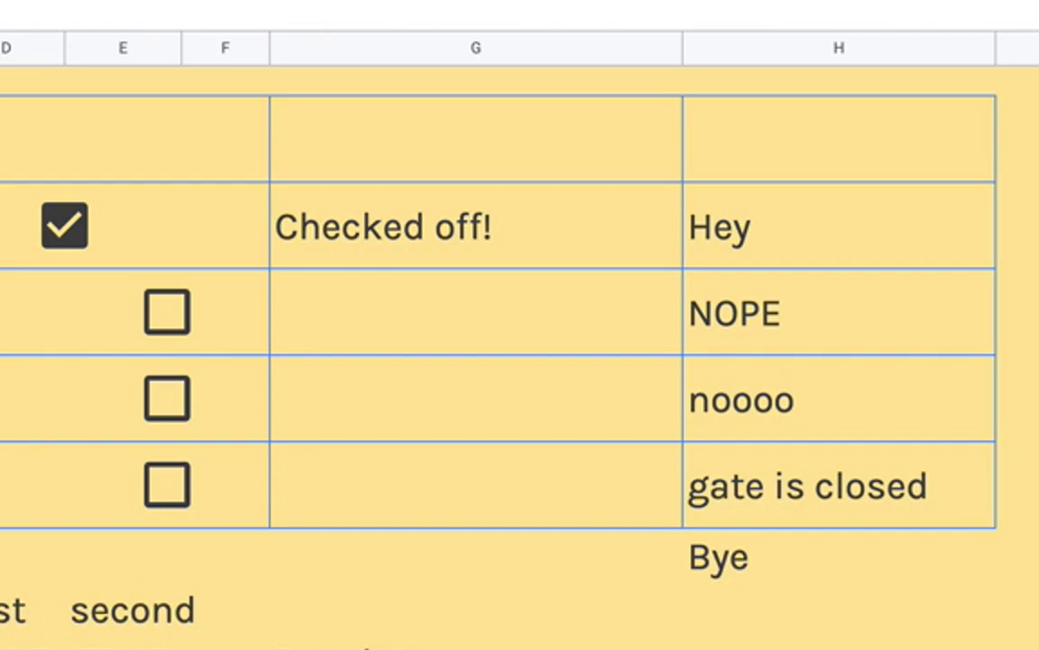
left_click(828, 559)
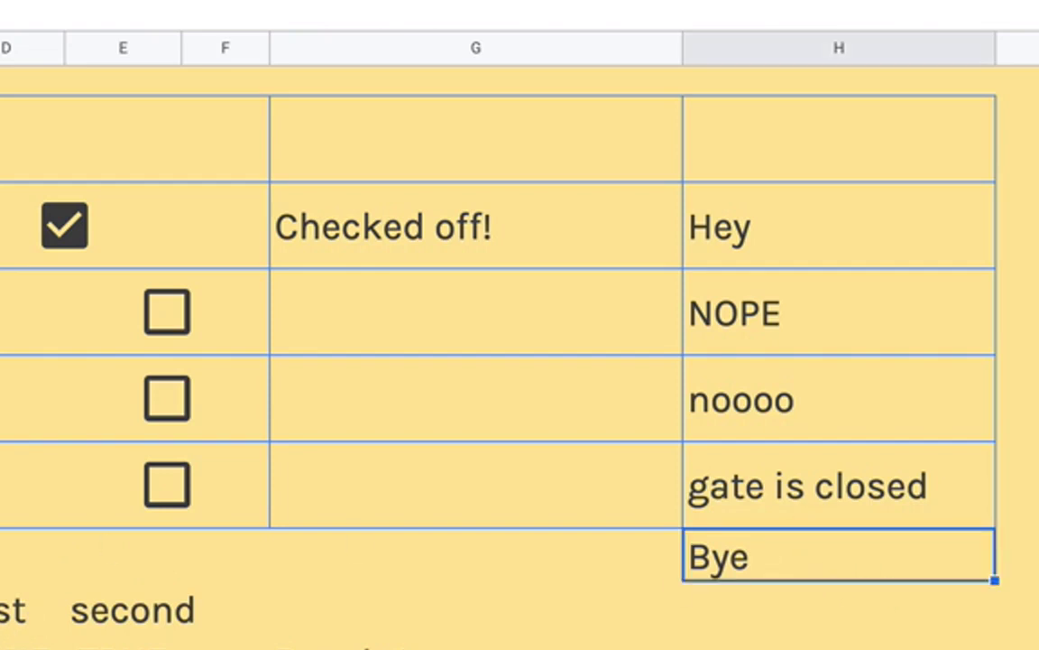
key("Delete")
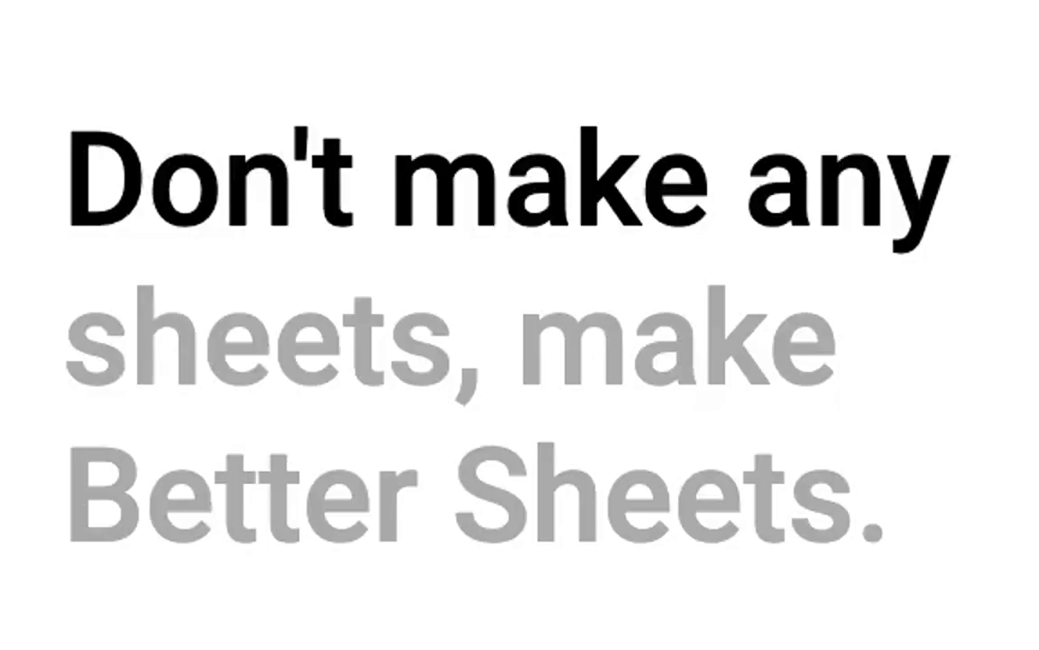